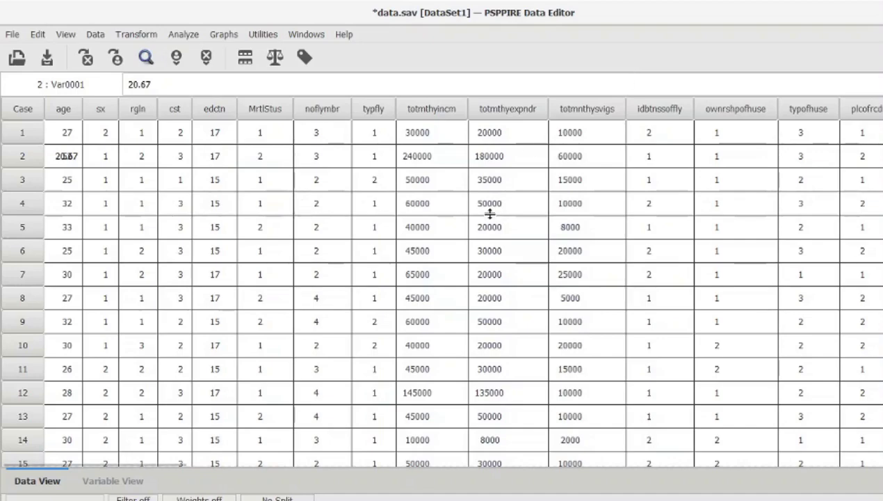
Scroll through data.sav's case data, then switch to the Word results document
scroll(495, 203, "down", 5)
scroll(495, 203, "up", 5)
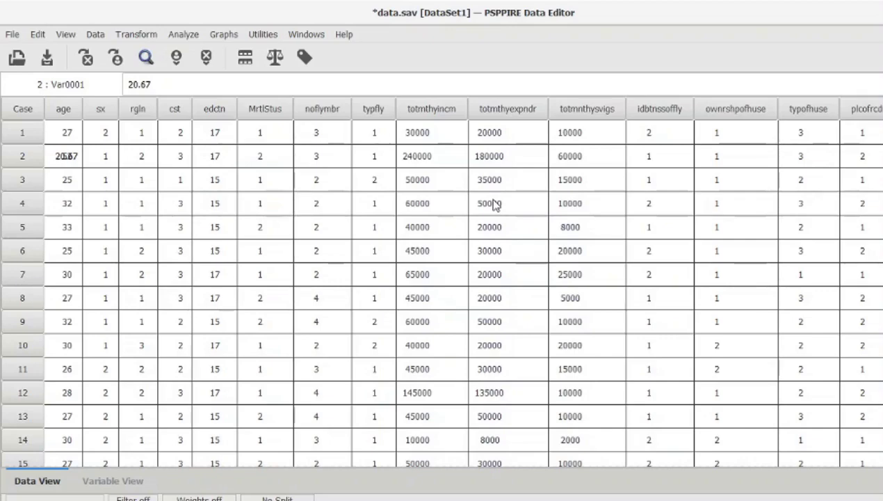
scroll(494, 203, "down", 10)
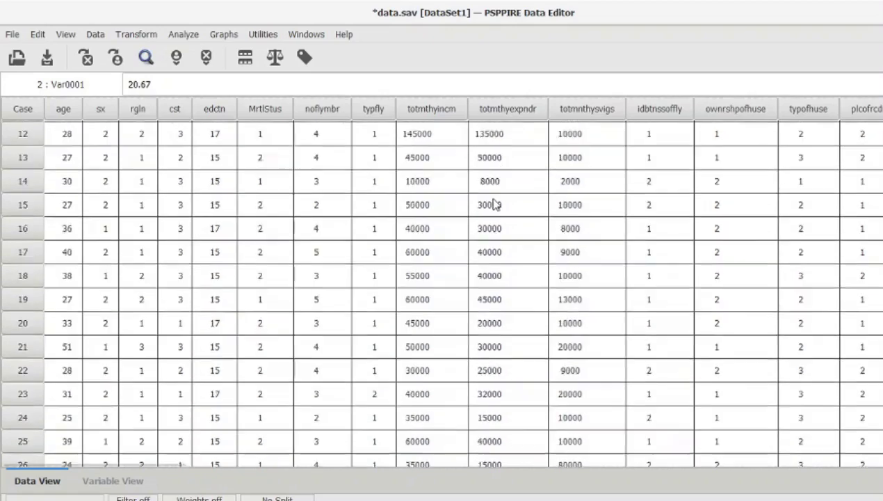
scroll(494, 203, "up", 10)
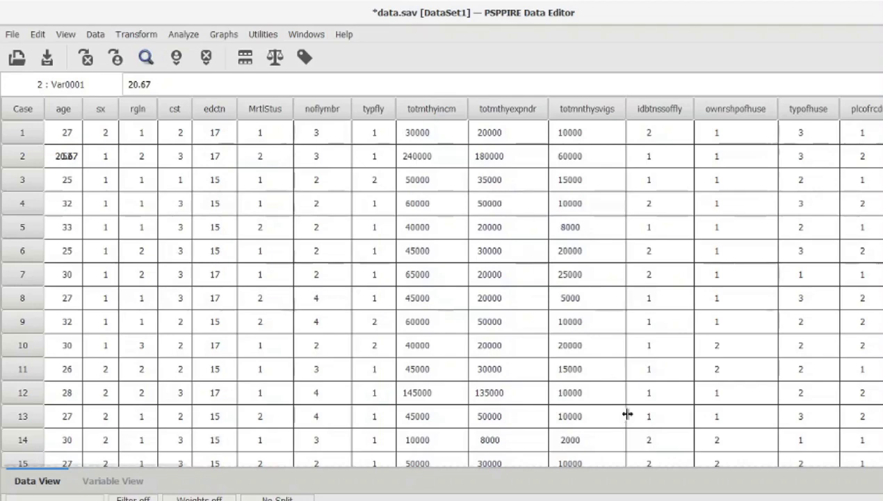
key("alt+Tab")
Scroll Word down to the Descriptives table and the totdass residual's Tests of Normality (Shapiro-Wilk Sig. .000)
scroll(687, 370, "down", 1)
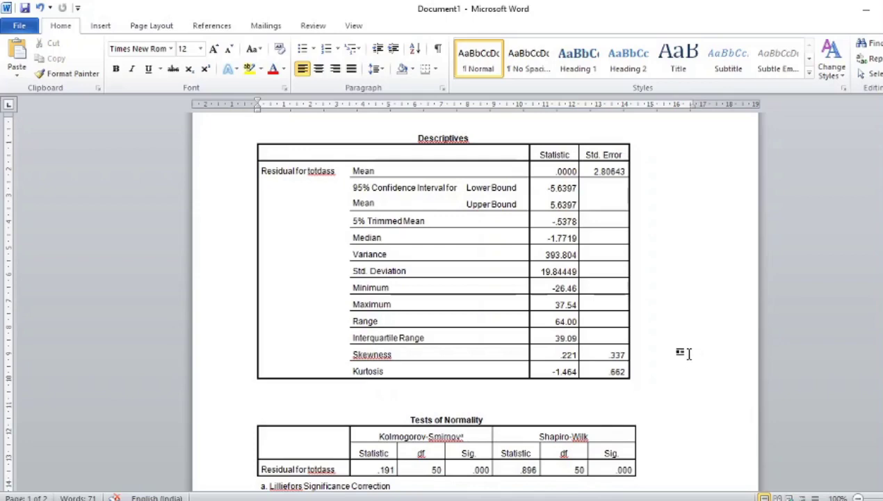
scroll(688, 354, "down", 1)
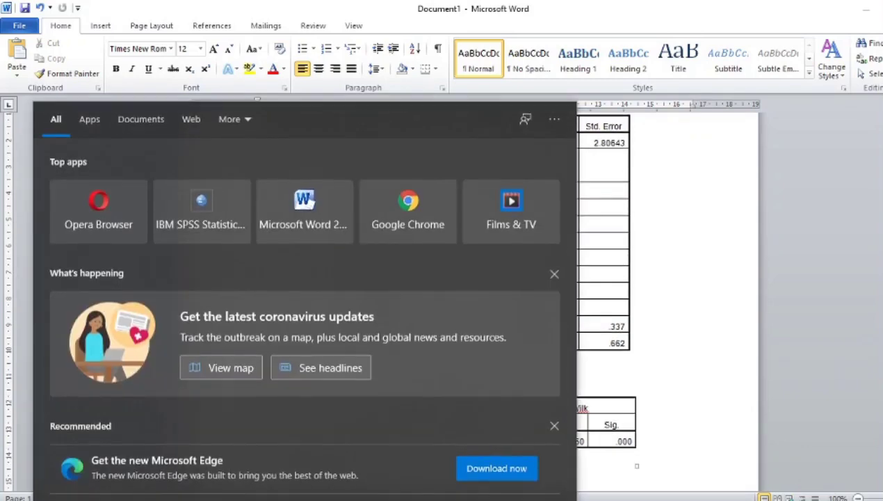
Launch Calculator from Start search with 'calcu' and move it off the table's values
type("calcu")
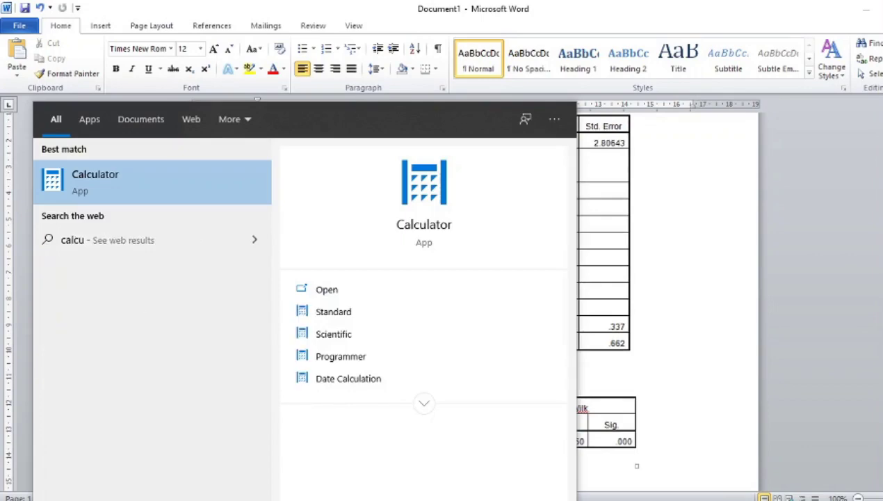
key("Return")
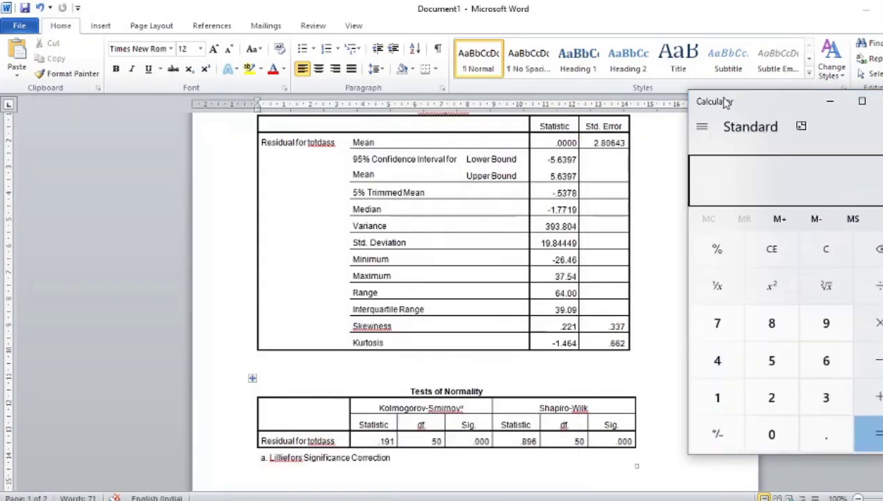
left_click_drag(724, 102, 113, 89)
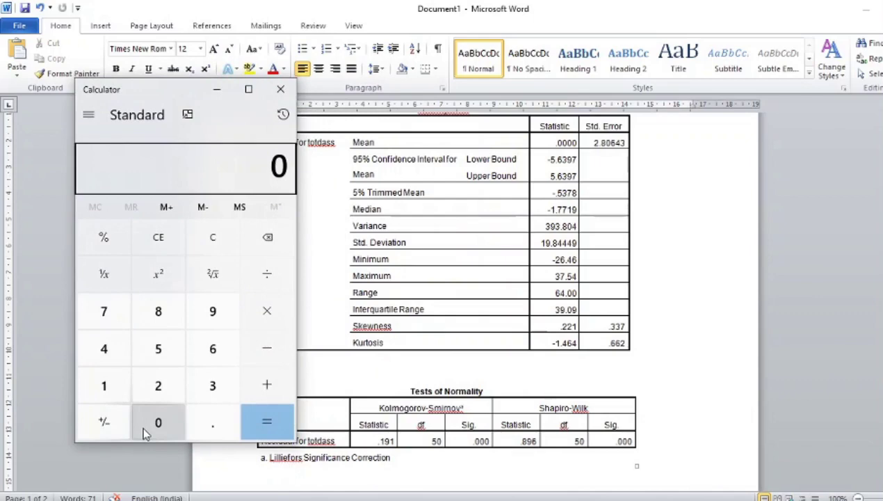
Compute skewness 0.221 ÷ 0.337 = 0.655786350148368, then clear the display
left_click(220, 425)
left_click(167, 399)
left_click(167, 399)
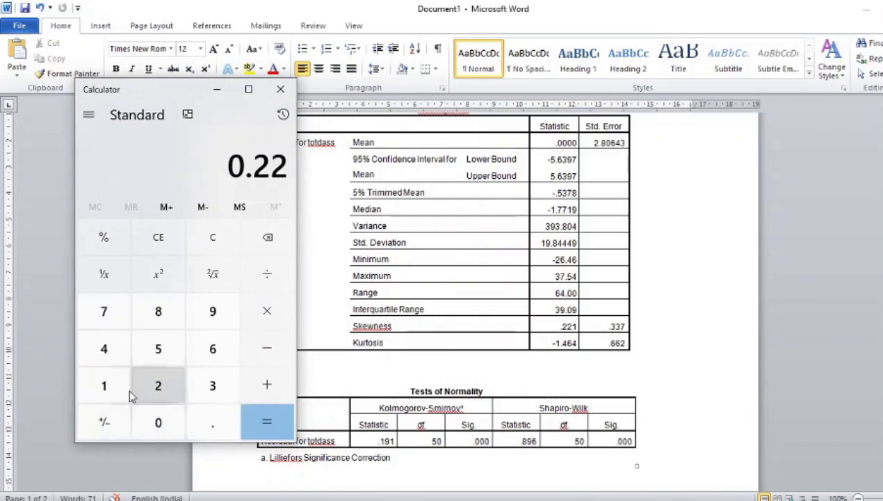
left_click(104, 391)
left_click(254, 283)
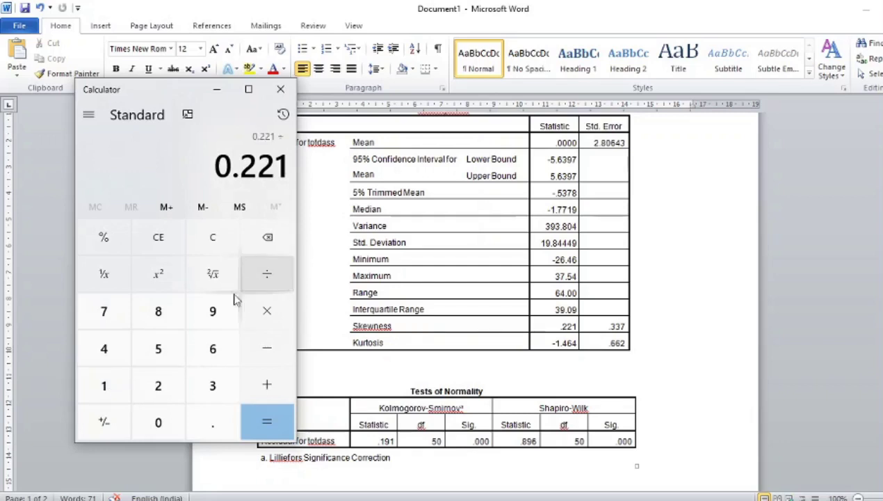
left_click(154, 420)
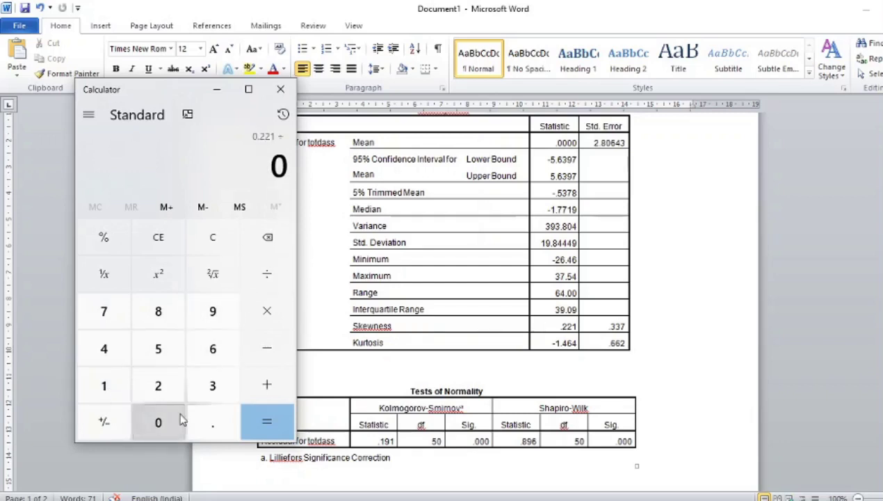
left_click(200, 419)
left_click(203, 393)
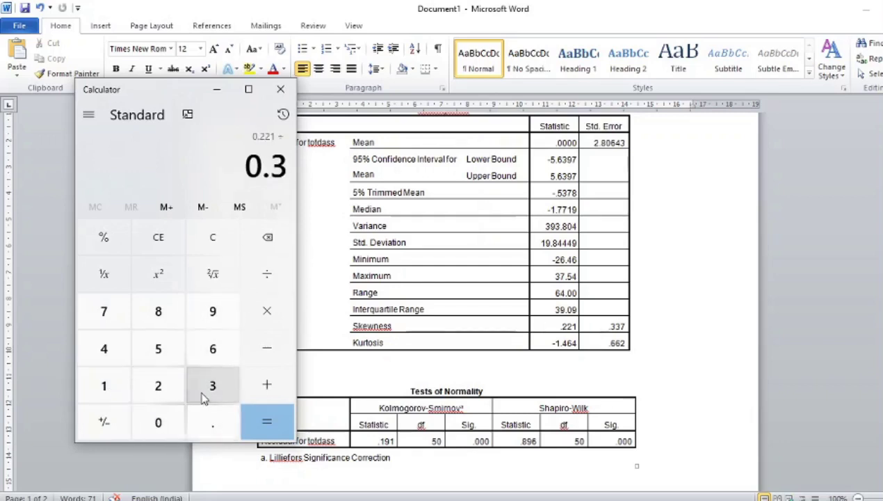
left_click(203, 393)
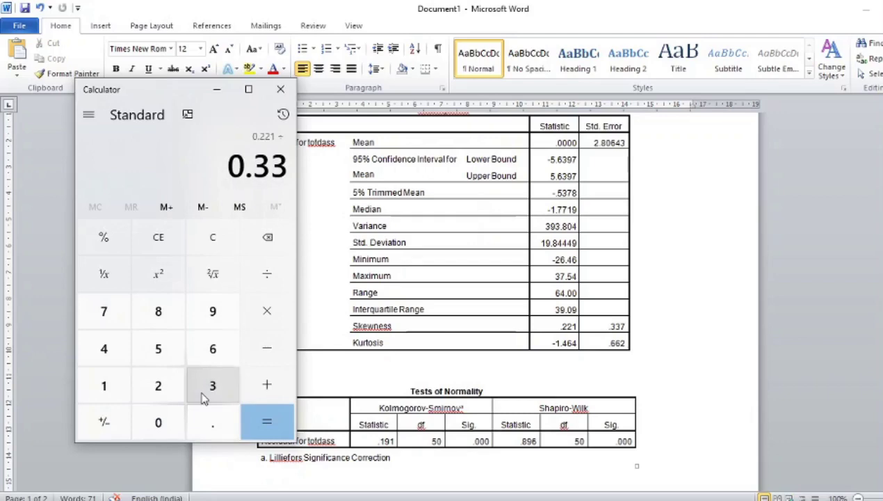
left_click(108, 322)
left_click(265, 425)
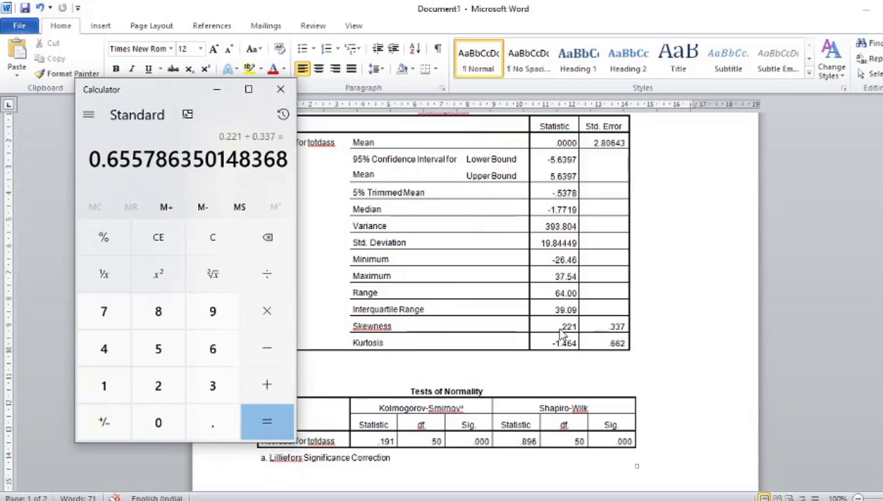
left_click(166, 249)
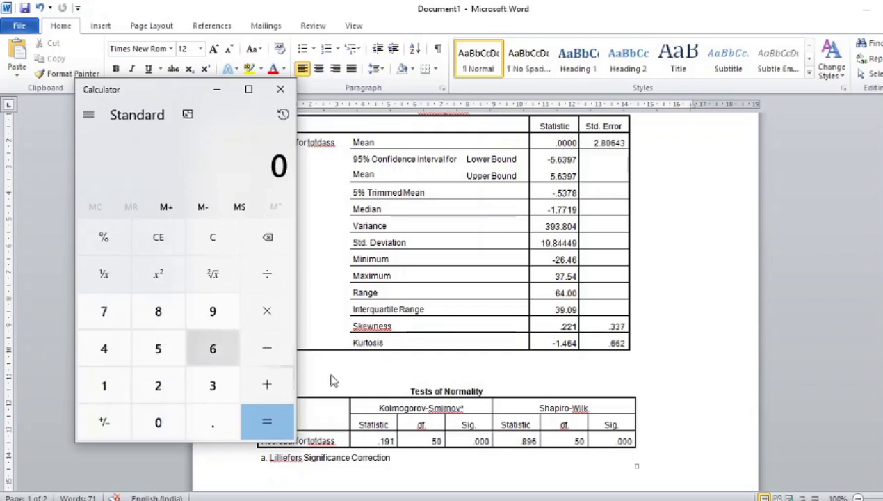
Enter the negative kurtosis value -1.464, correcting a stray decimal point
left_click(283, 353)
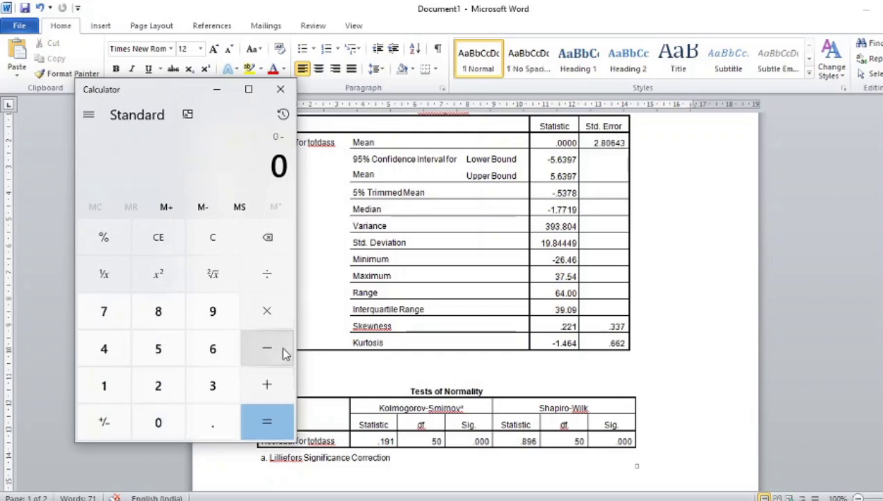
left_click(203, 428)
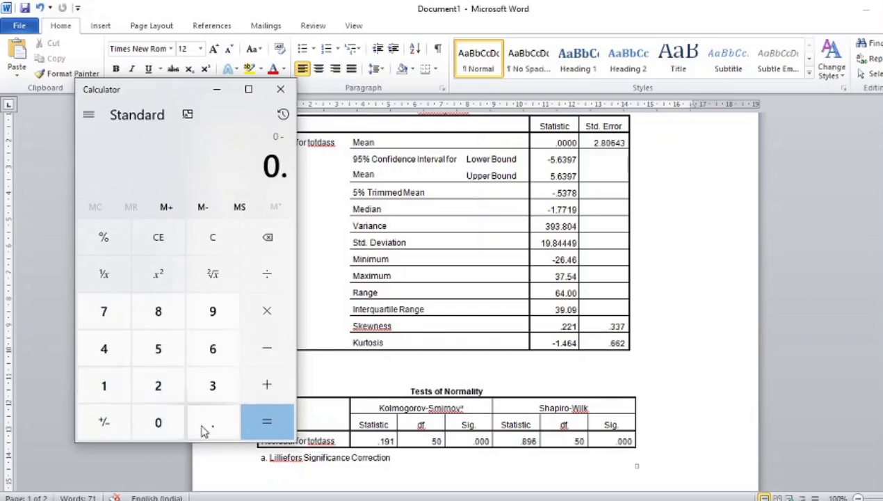
left_click(159, 248)
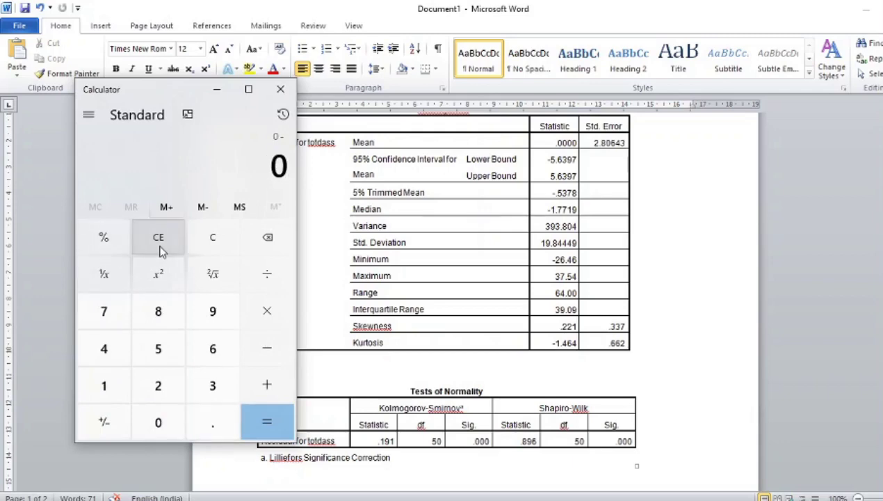
key("minus")
key("1")
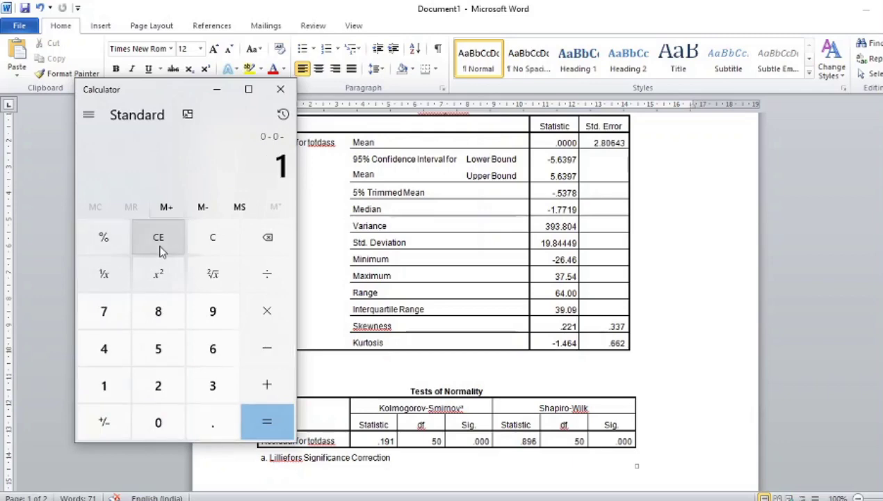
key("period")
key("4")
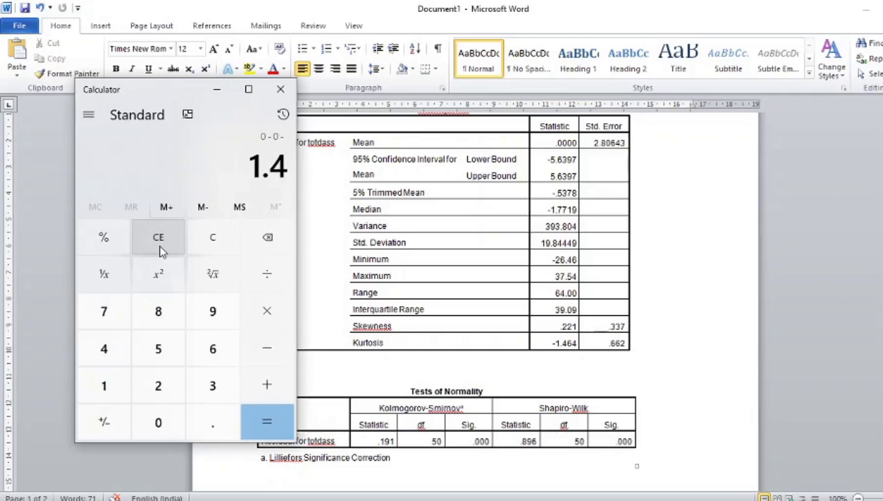
key("6")
key("4")
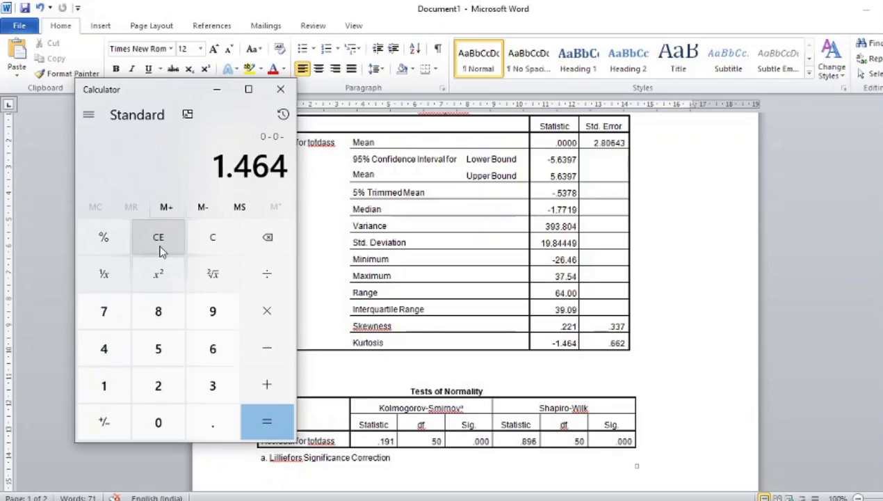
Divide by 0.662 to get -2.211480362537764, then close Calculator
key("/")
key("0")
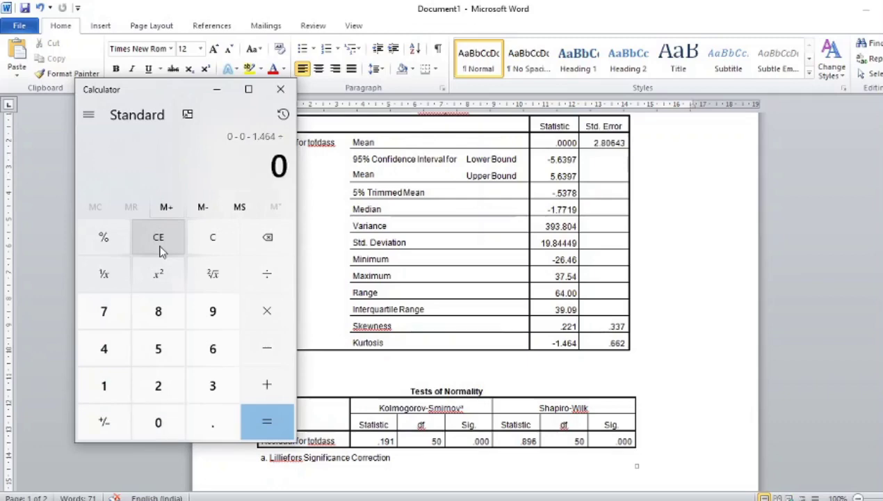
key("period")
type("662")
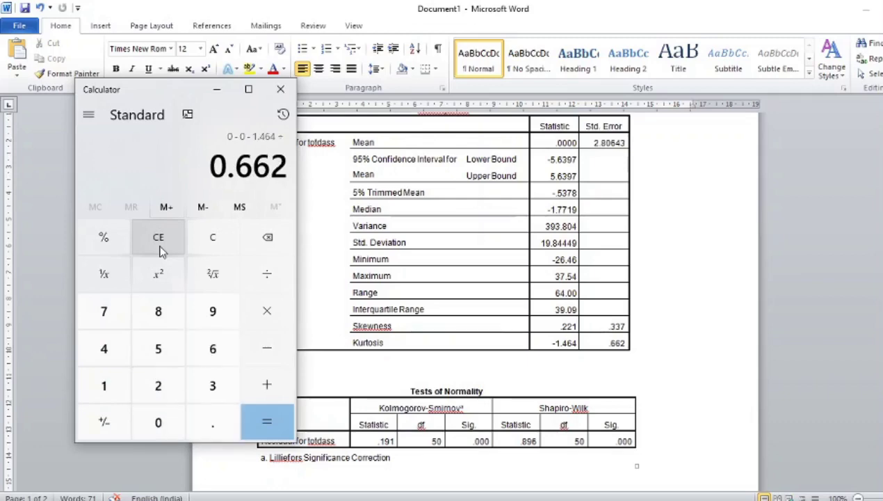
key("Return")
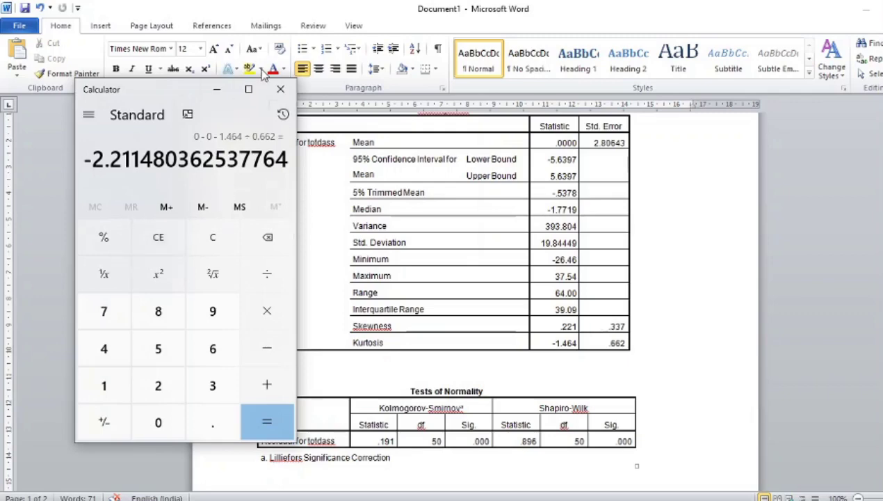
left_click(280, 89)
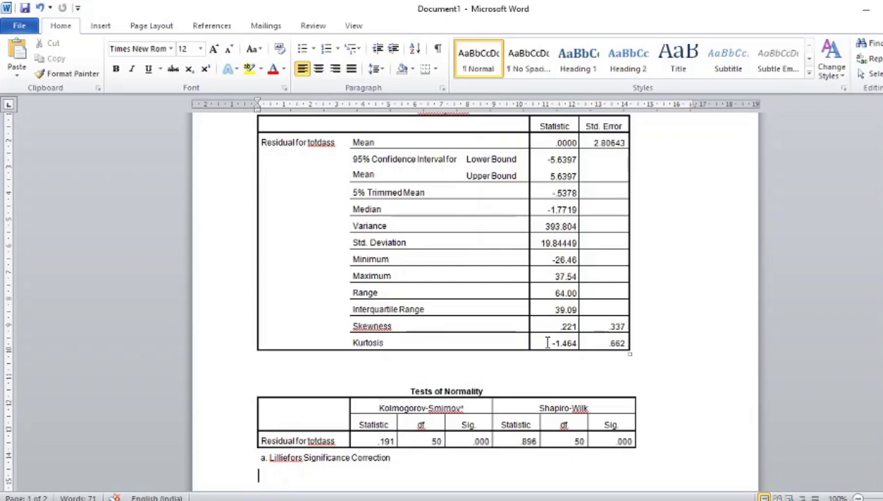
scroll(548, 342, "down", 1)
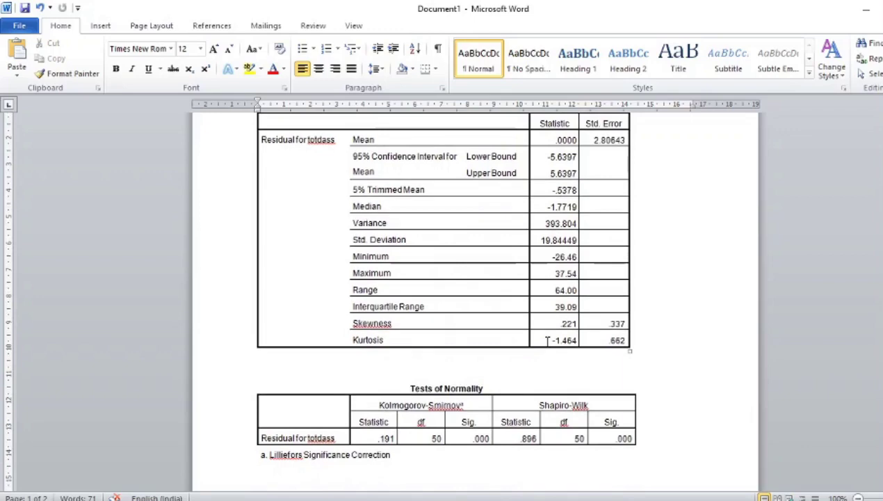
scroll(548, 340, "down", 10)
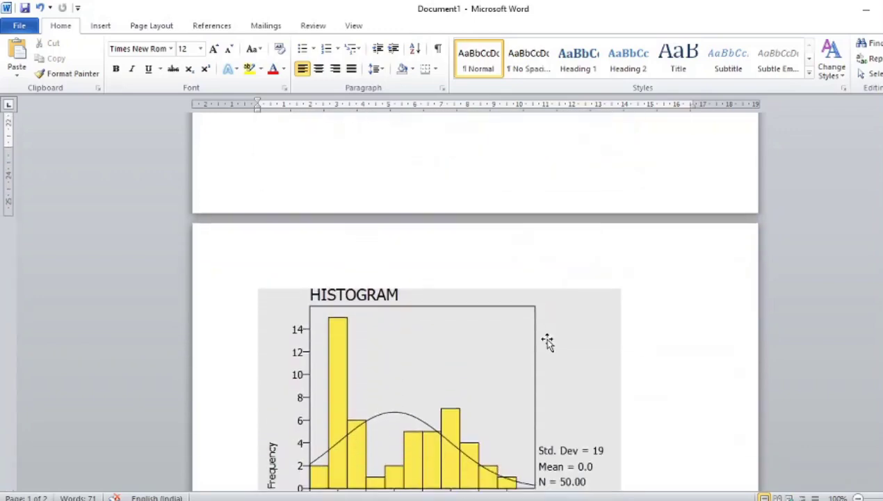
scroll(547, 340, "down", 2)
scroll(547, 340, "down", 2)
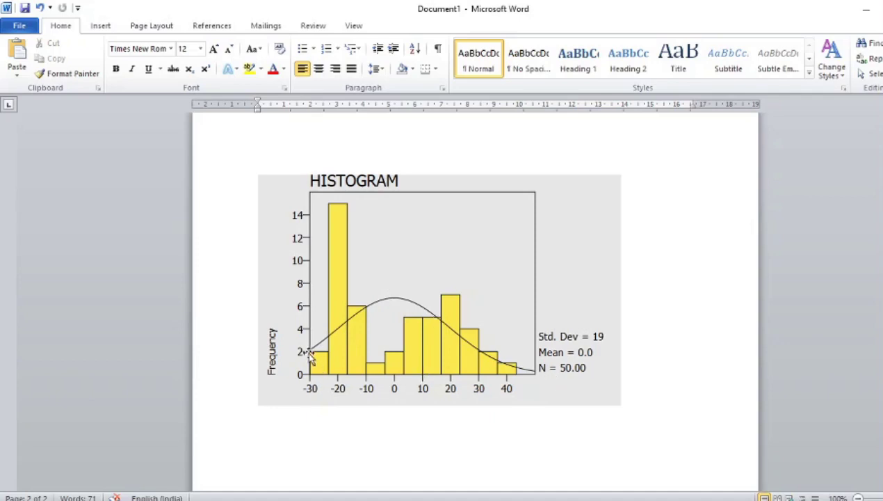
scroll(310, 352, "up", 8)
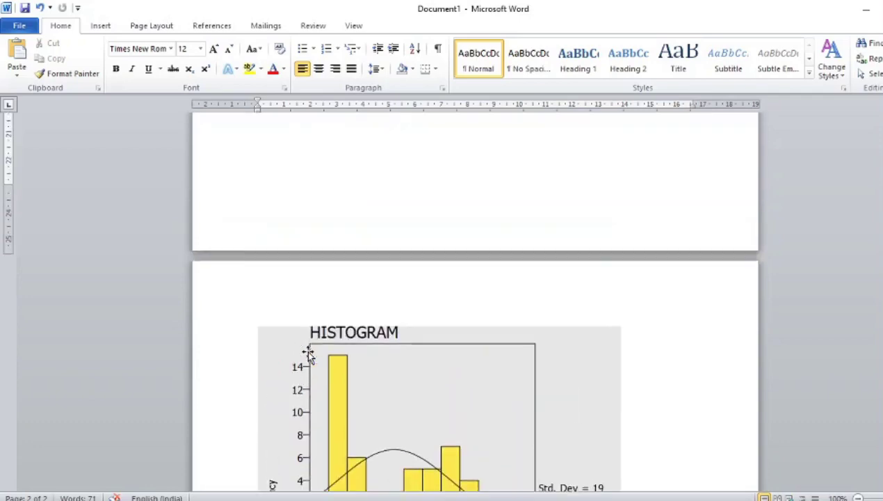
Review the Descriptives and Shapiro-Wilk Sig. results in Word, then return to PSPPIRE's Variable View
scroll(309, 352, "up", 10)
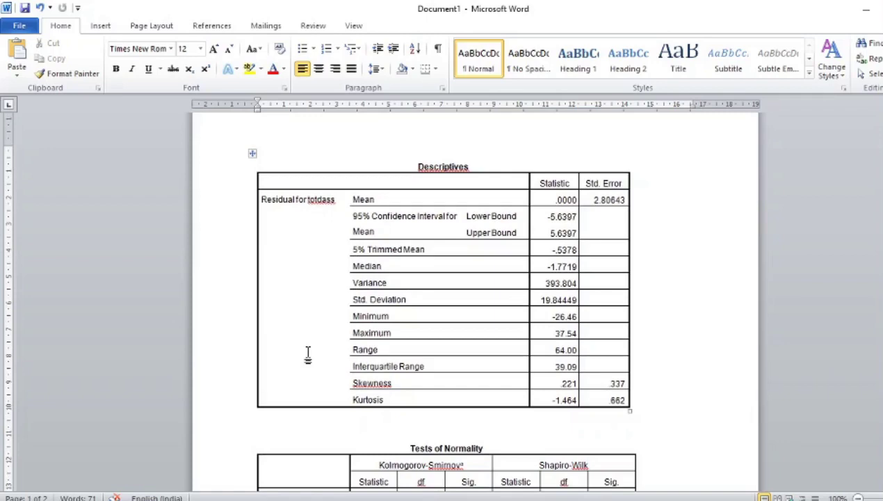
scroll(309, 355, "down", 5)
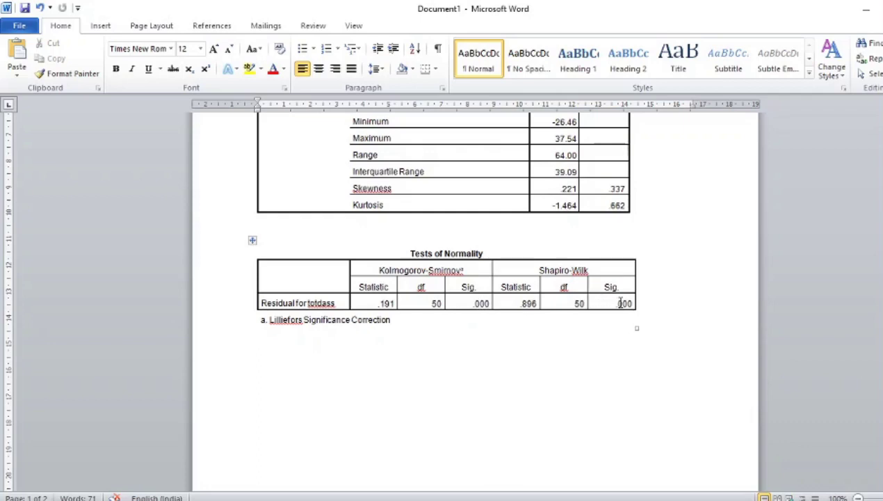
right_click(619, 304)
left_click(596, 305)
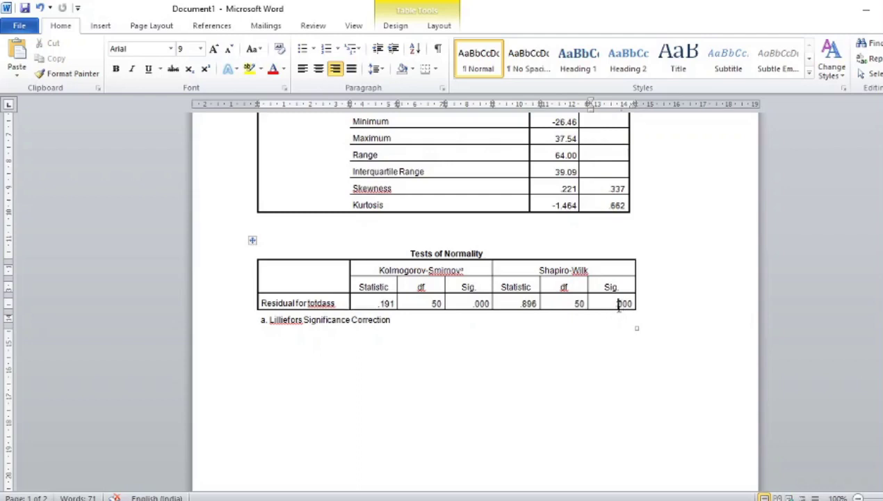
scroll(619, 303, "down", 4)
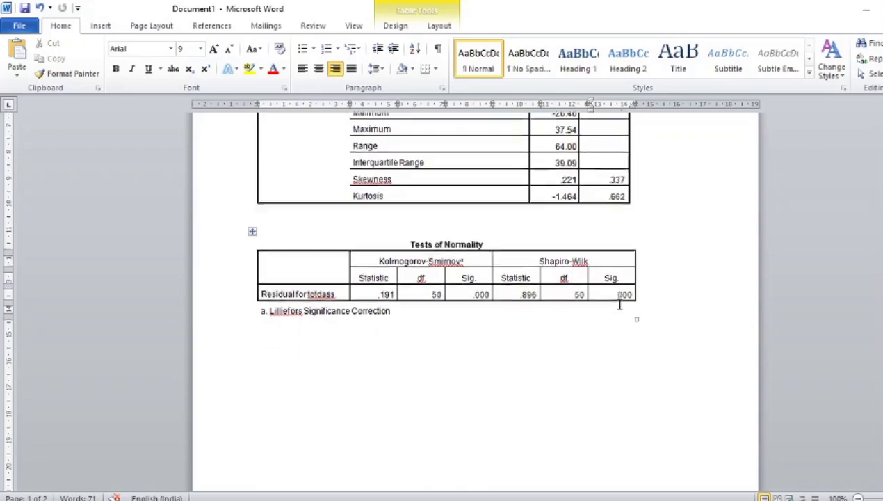
scroll(619, 303, "down", 5)
scroll(619, 303, "up", 11)
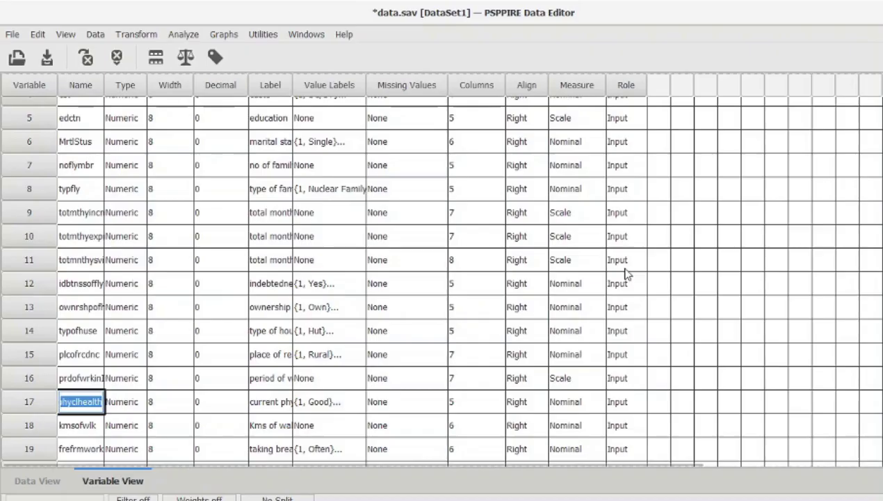
left_click(626, 270)
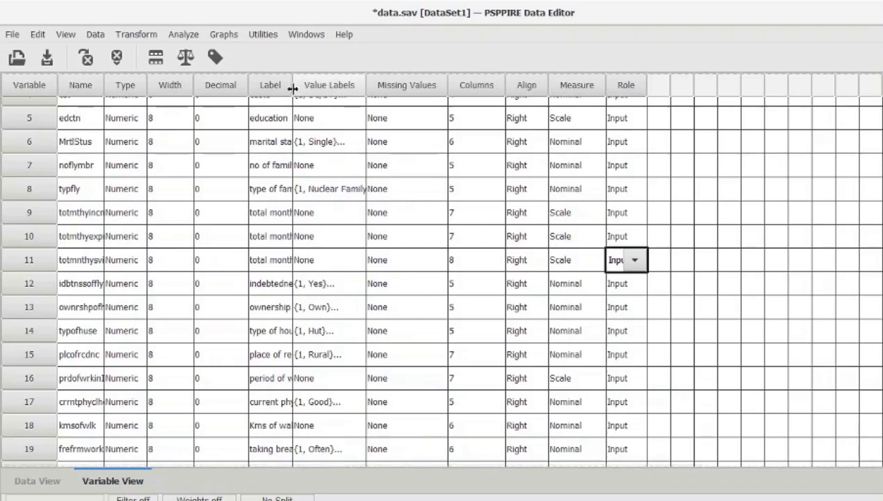
Open the PSPPIRE Data Editor's File menu
left_click(12, 36)
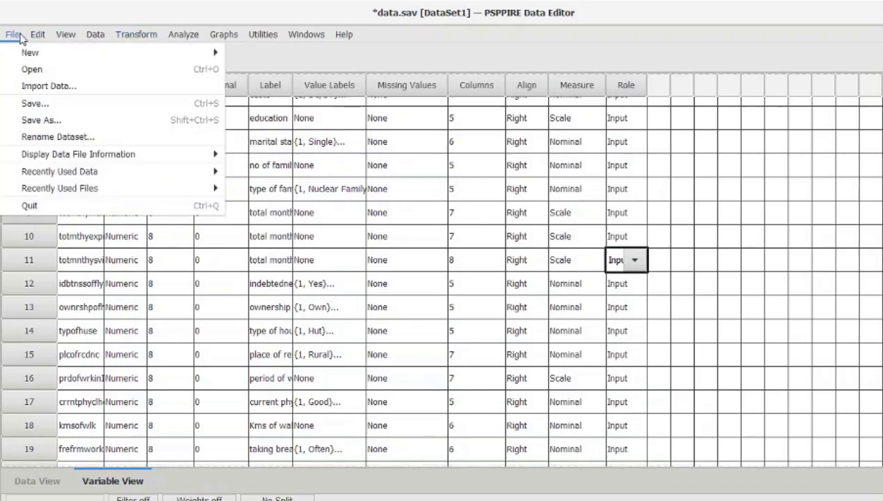
Create a new syntax file with lines 'examine' and 'variable =', fixing typos
mouse_move(215, 56)
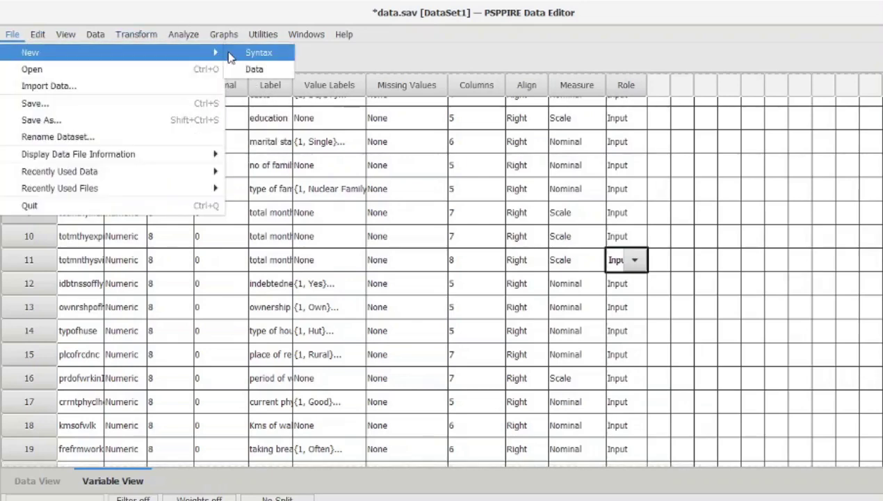
left_click(252, 52)
type("examine")
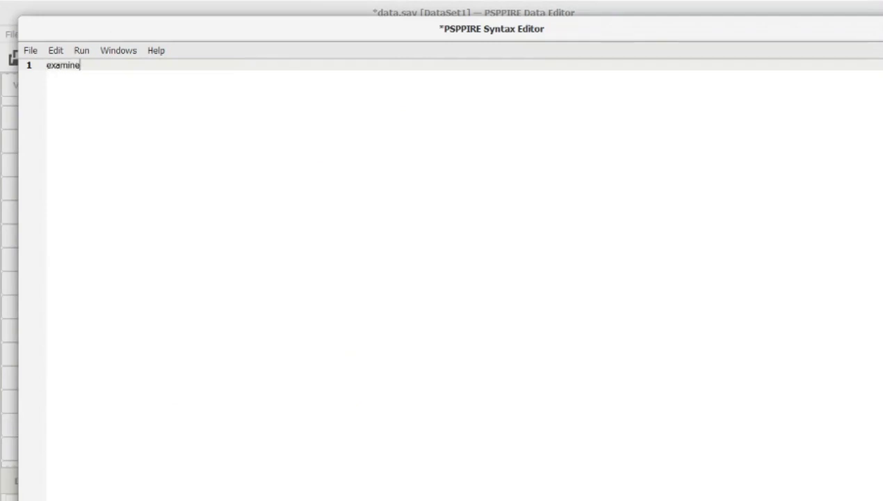
key("Return")
type("varaibl")
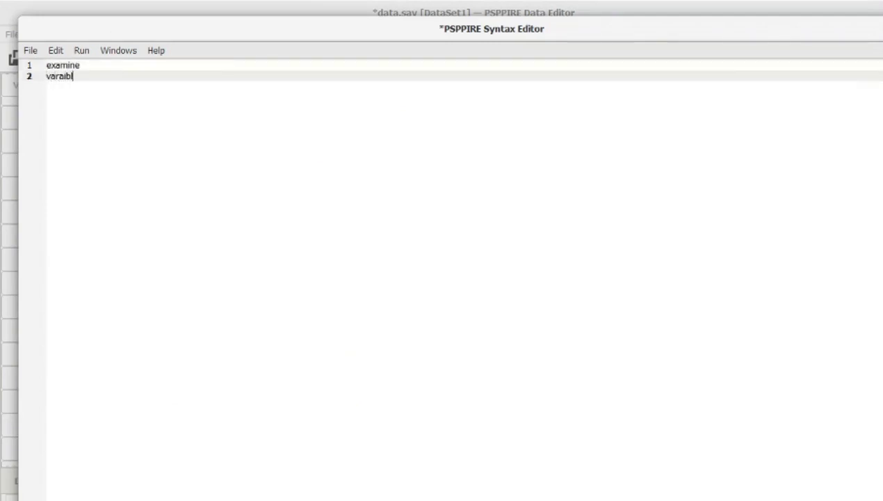
key("BackSpace")
key("BackSpace")
key("BackSpace")
key("BackSpace")
type("iab l")
key("BackSpace")
key("BackSpace")
type("le =")
Switch to the Data Editor and scroll its variable list to find totdass
key("alt+Tab")
scroll(276, 271, "down", 4)
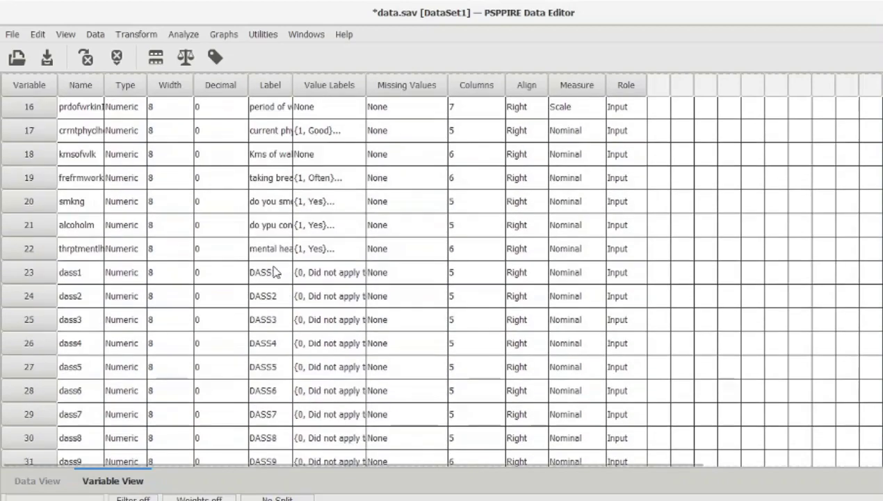
scroll(276, 272, "down", 15)
scroll(276, 271, "up", 4)
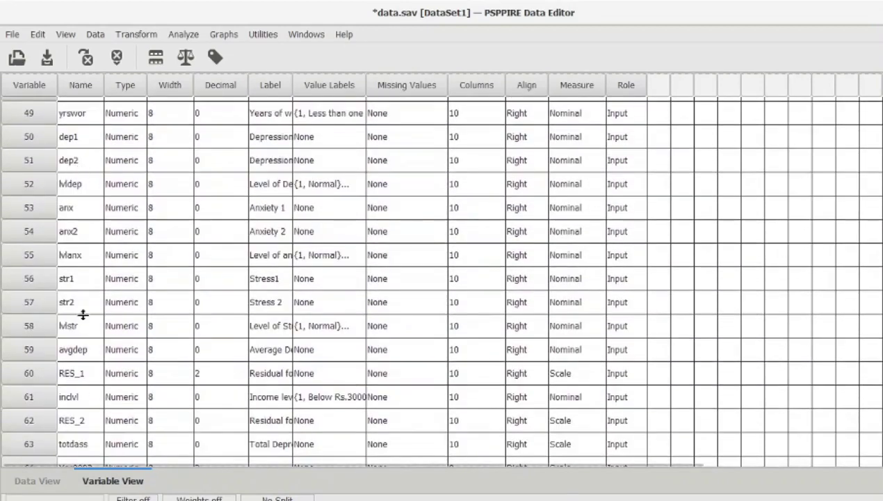
Copy the name totdass into the syntax after variable=, then add a 'by' line
scroll(80, 390, "down", 2)
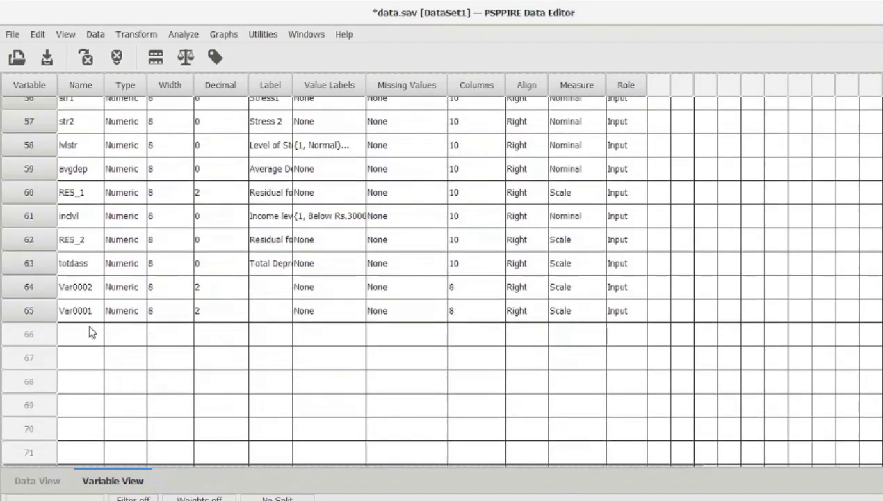
left_click(92, 268)
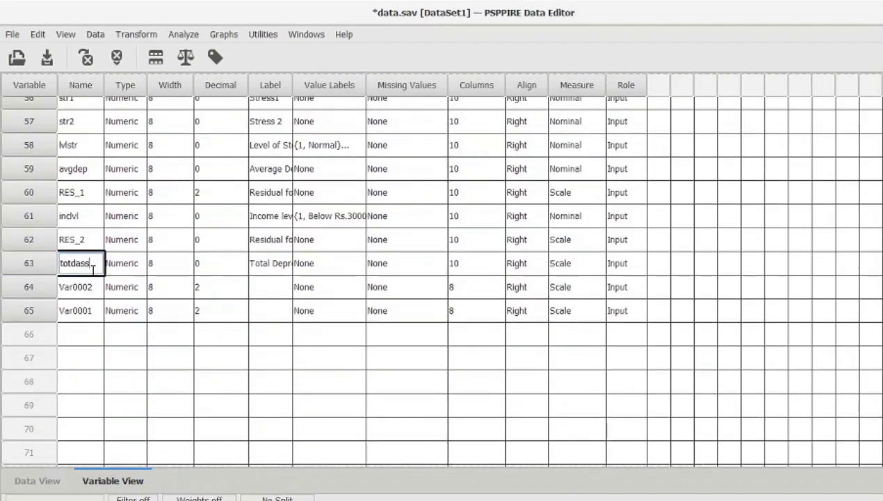
double_click(92, 268)
right_click(80, 266)
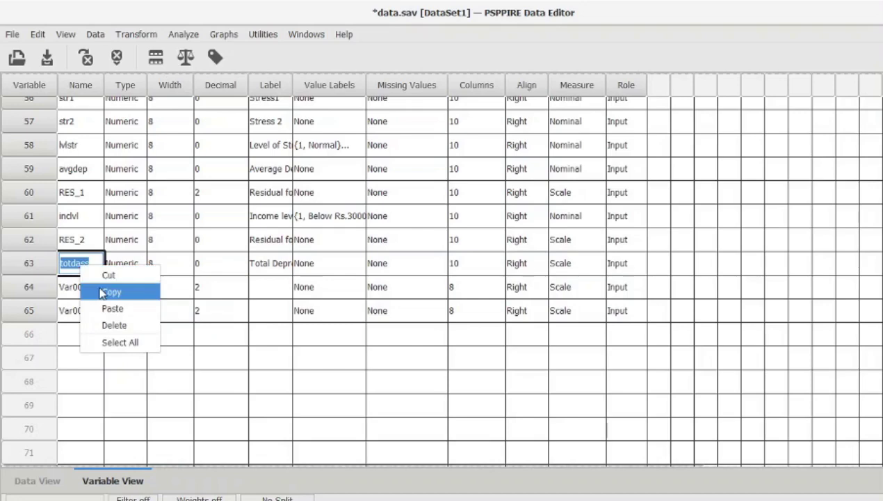
left_click(108, 292)
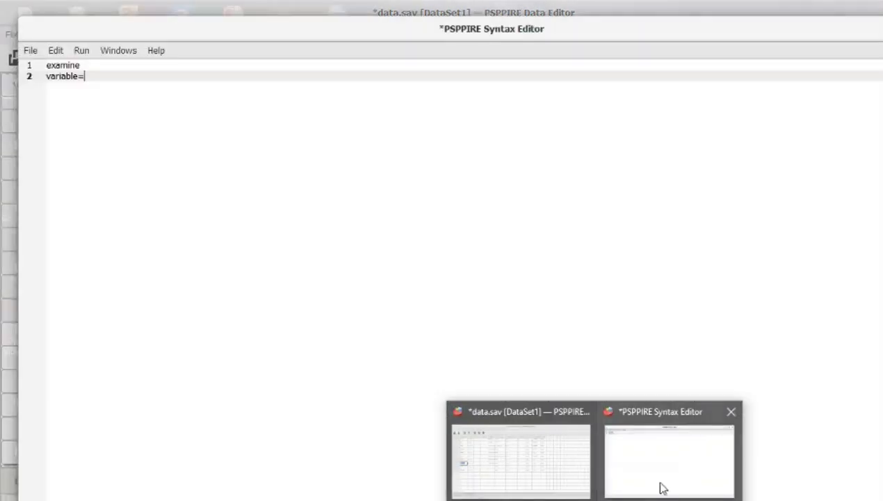
left_click(662, 489)
key("ctrl+v")
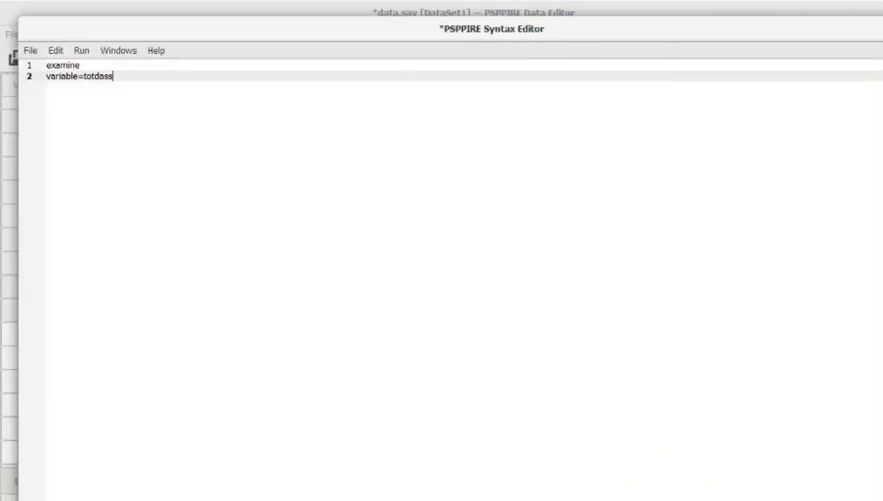
key("Return")
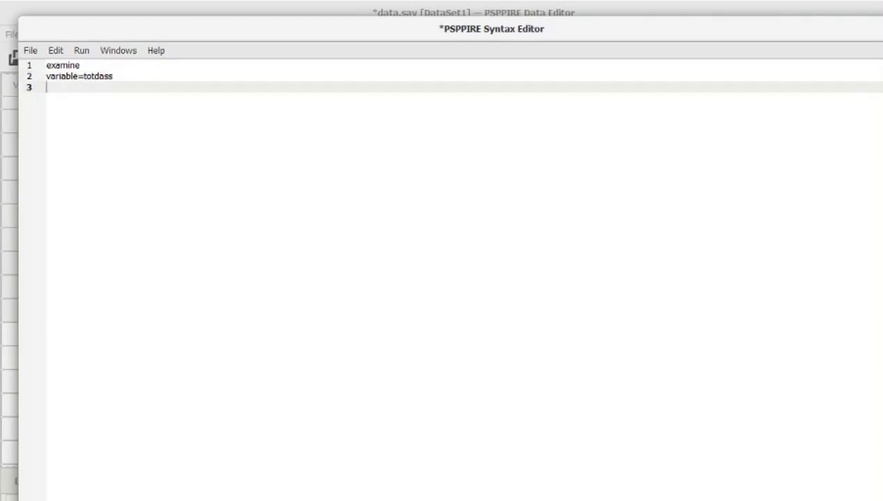
type("by")
key("Return")
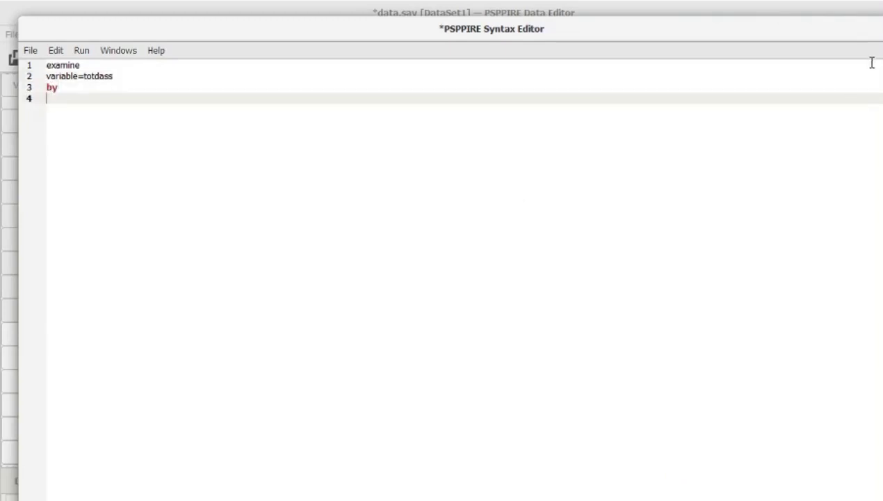
Paste crrntphyclhealth as the grouping variable and add a /plot=boxplot line
key("alt+Tab")
scroll(409, 205, "up", 12)
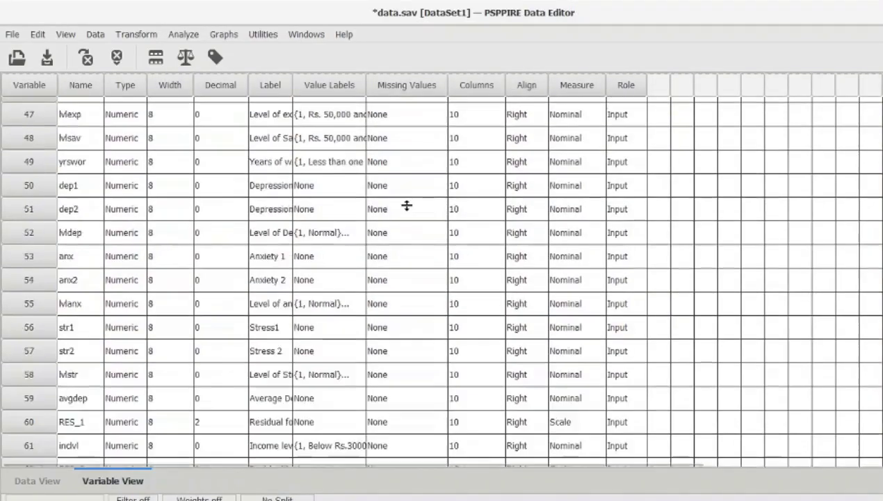
scroll(407, 205, "up", 5)
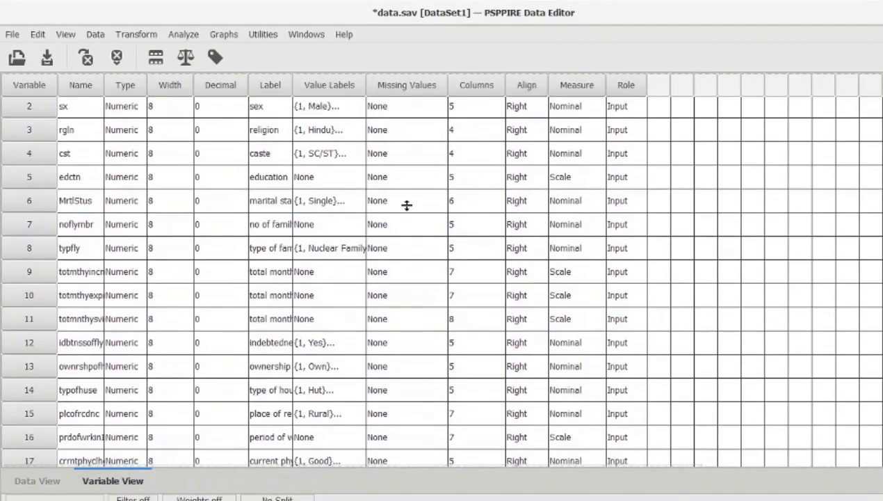
scroll(407, 205, "down", 3)
scroll(407, 205, "down", 2)
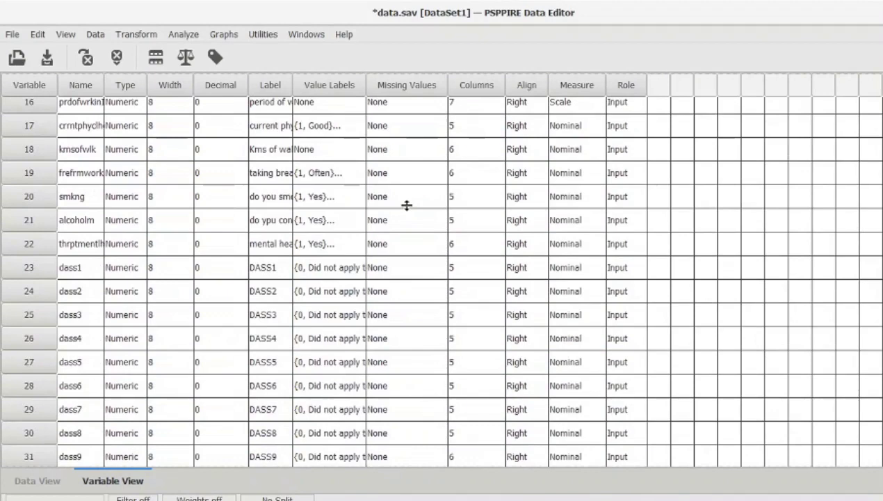
scroll(406, 206, "up", 2)
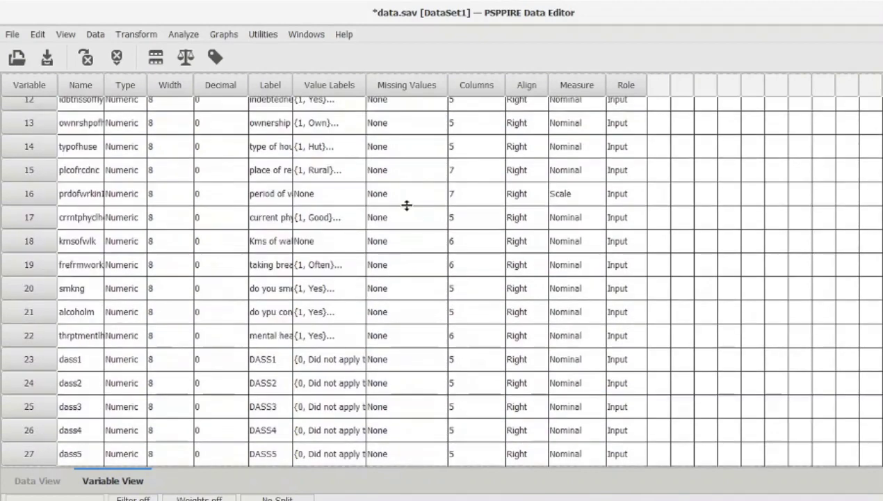
left_click(93, 219)
double_click(94, 218)
right_click(94, 218)
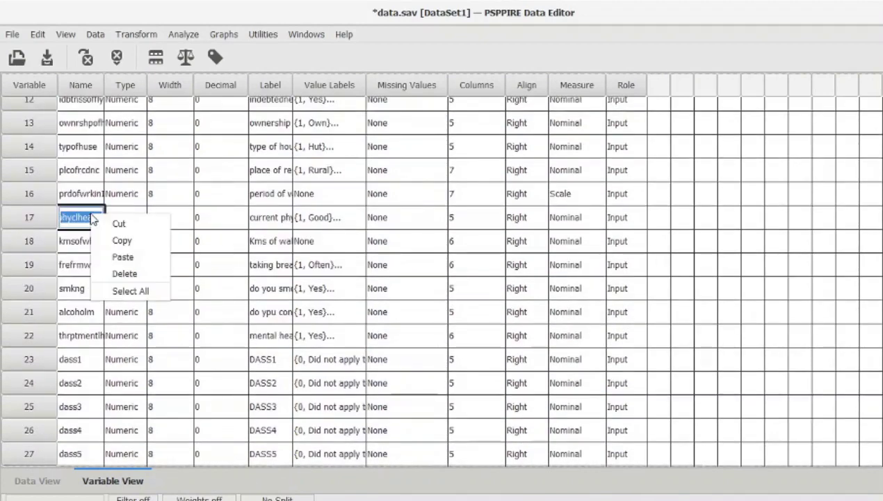
left_click(121, 241)
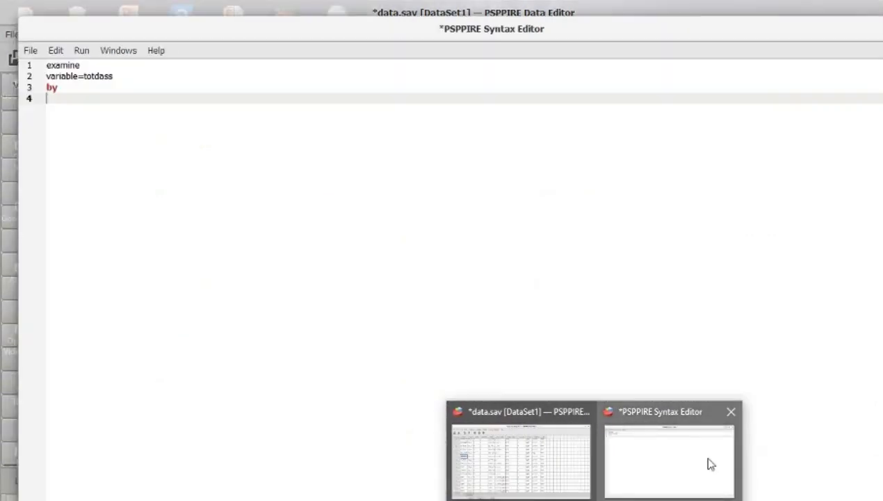
left_click(709, 463)
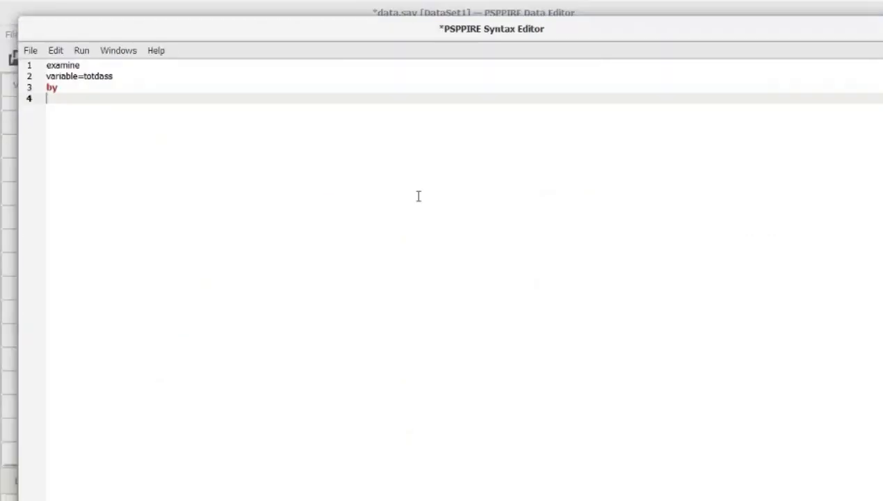
key("ctrl+v")
key("Return")
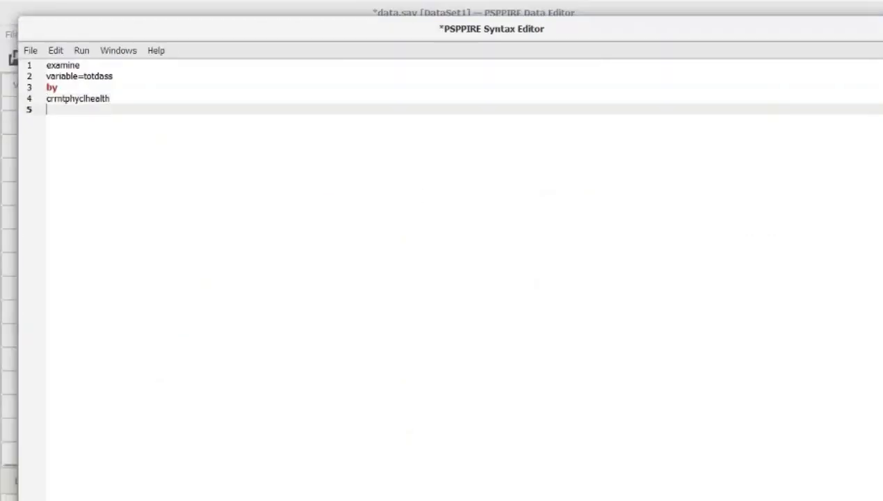
type("/plot=boxplot")
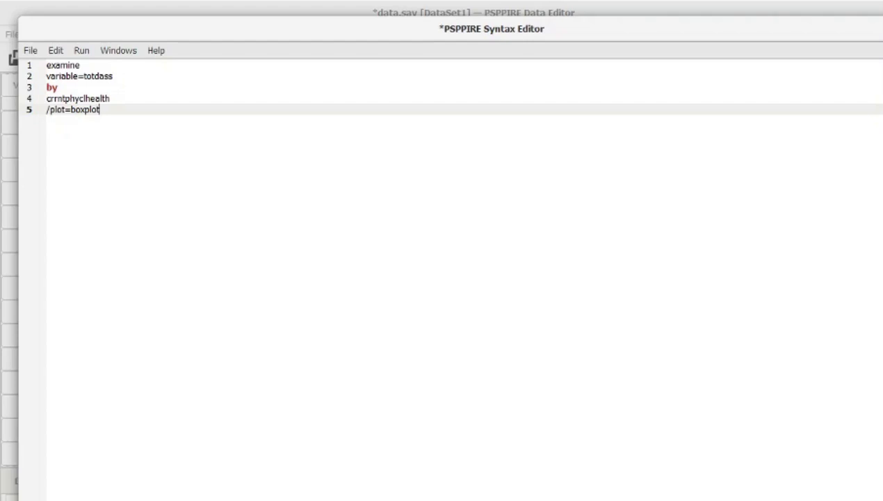
left_click(85, 52)
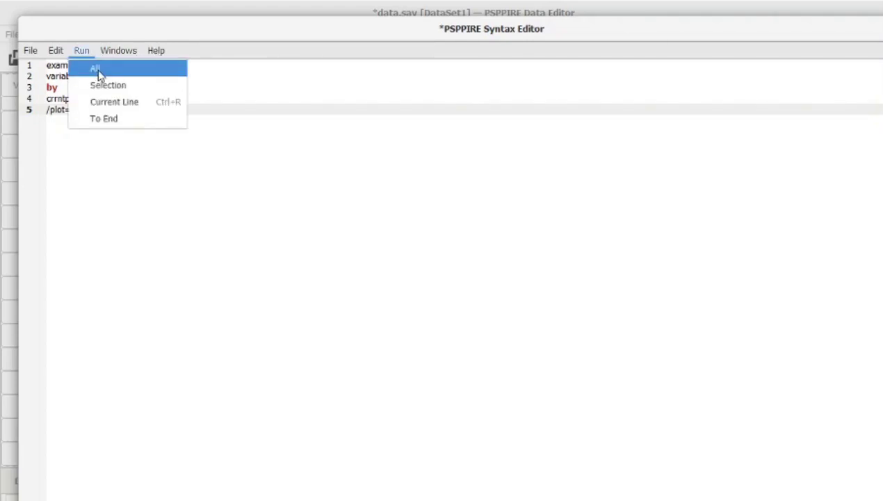
Run the EXAMINE syntax, view the Total Depression boxplots by physical health, and return to the Data Editor
left_click(98, 69)
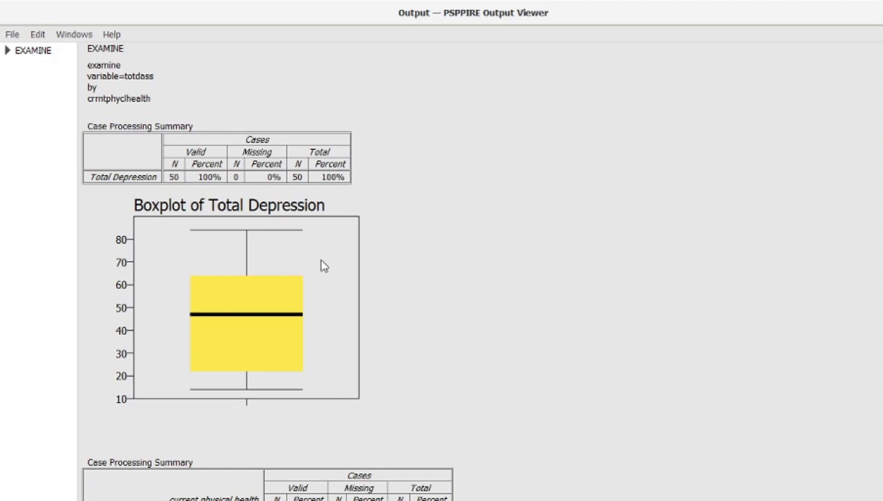
scroll(322, 265, "down", 5)
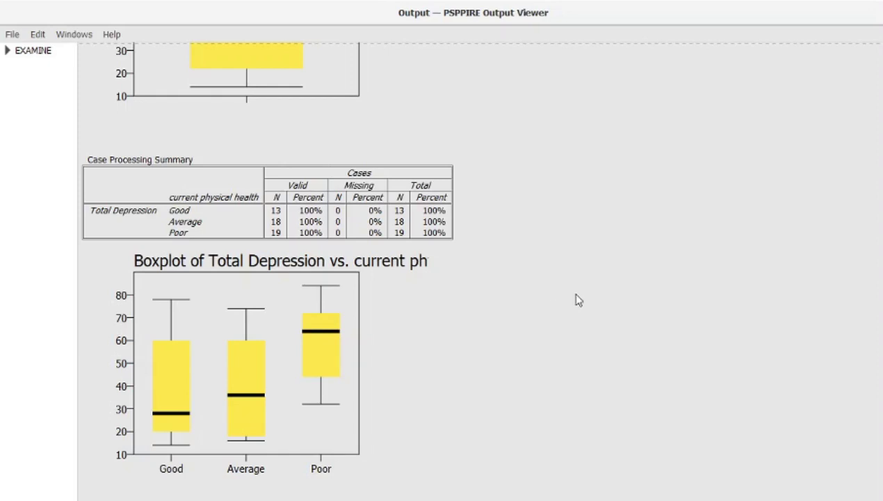
key("alt+Tab")
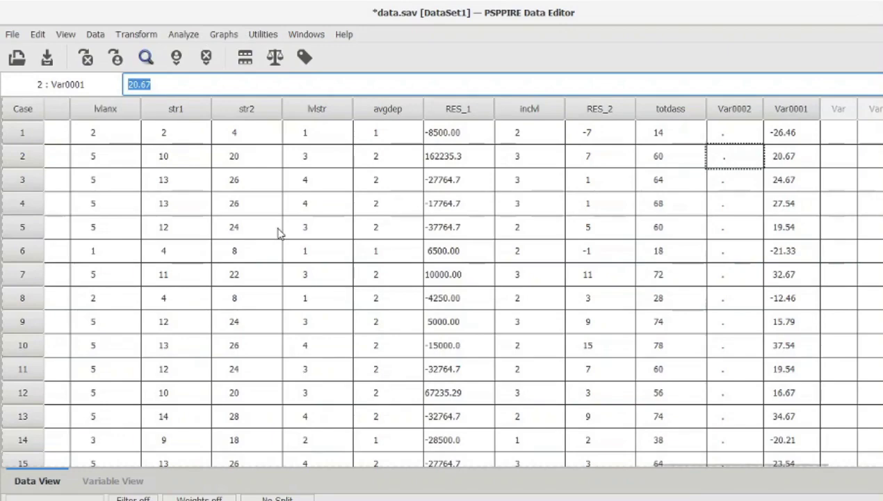
Show Variable View and scroll to row 17, crrntphyclhealth, near Total Depression
scroll(278, 233, "down", 15)
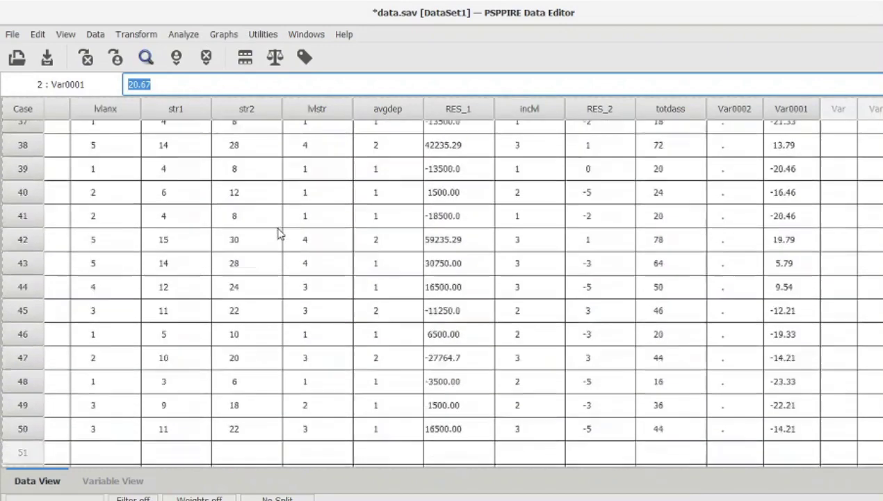
left_click(113, 480)
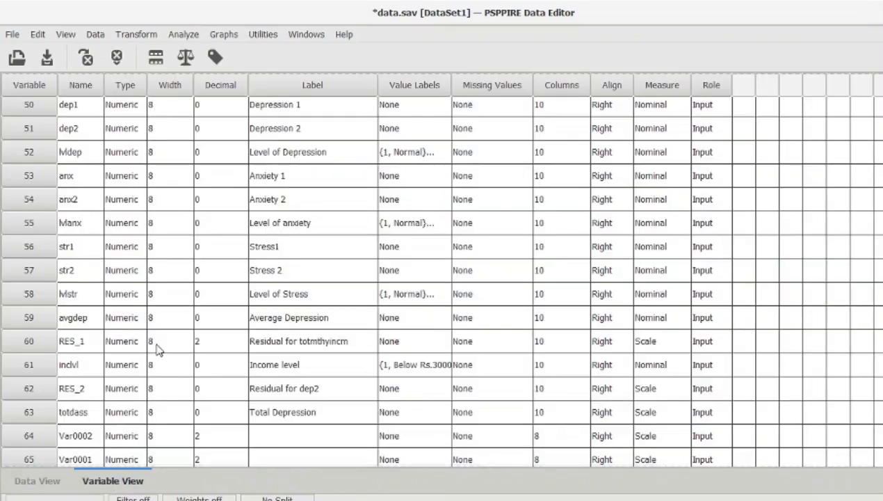
scroll(158, 349, "down", 5)
scroll(158, 350, "up", 1)
scroll(158, 349, "up", 9)
scroll(157, 349, "down", 4)
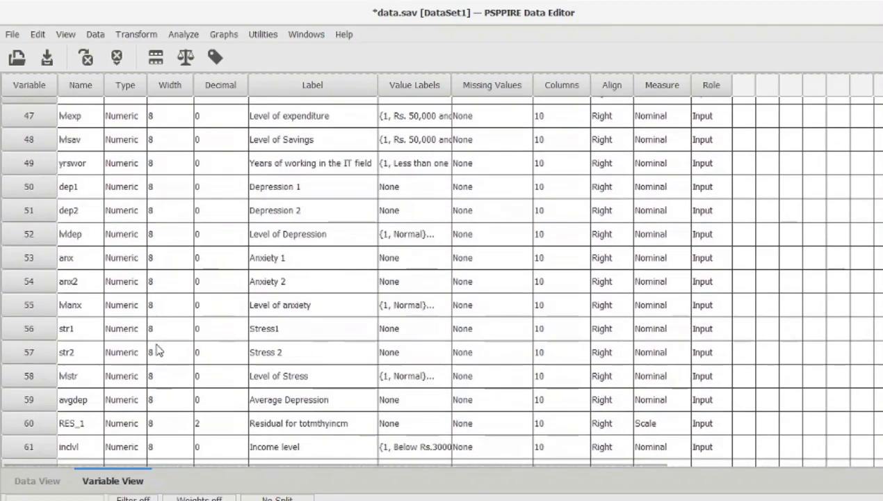
scroll(158, 349, "down", 2)
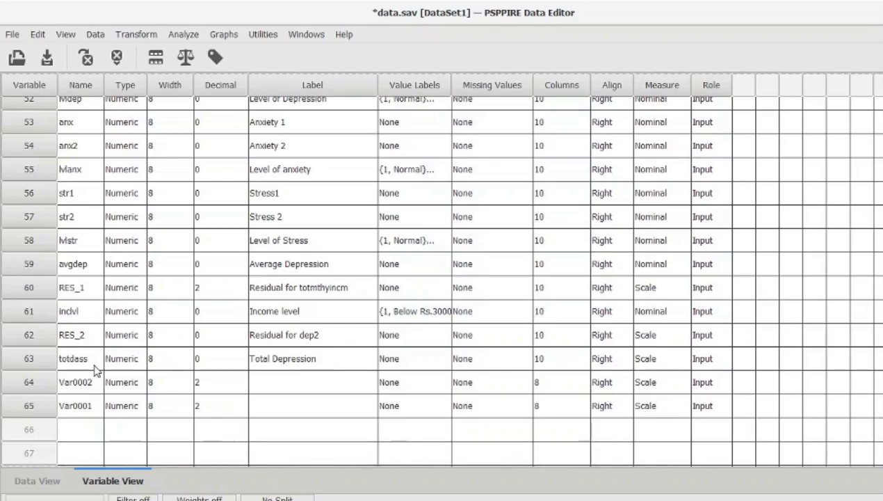
scroll(96, 372, "up", 10)
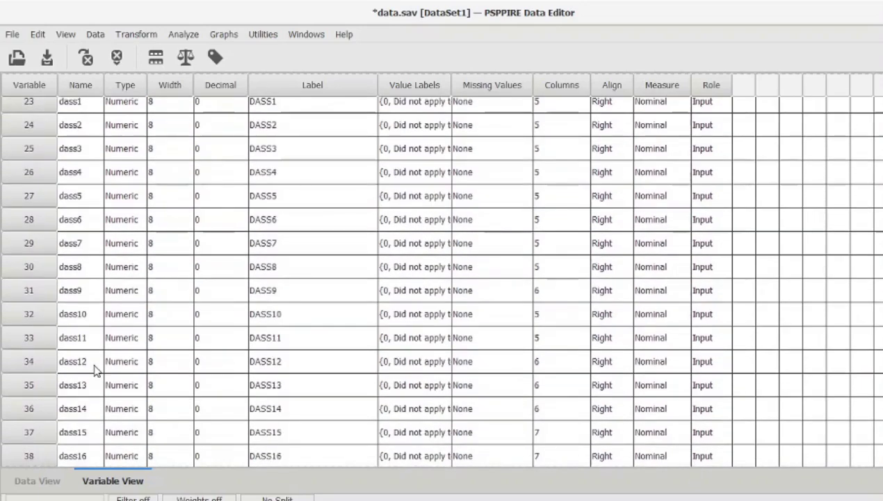
scroll(96, 371, "up", 7)
scroll(96, 371, "down", 1)
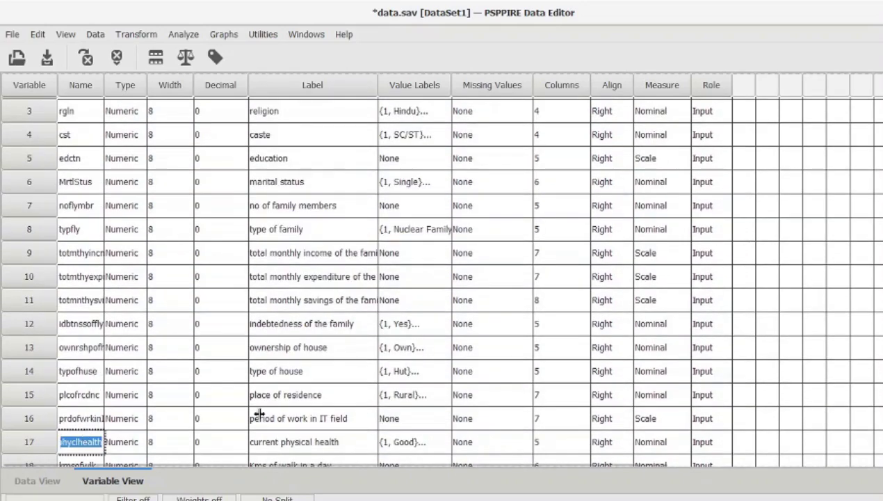
Verify current physical health's value labels read 1 = Good, 2 = Average, 3 = Poor
left_click(443, 448)
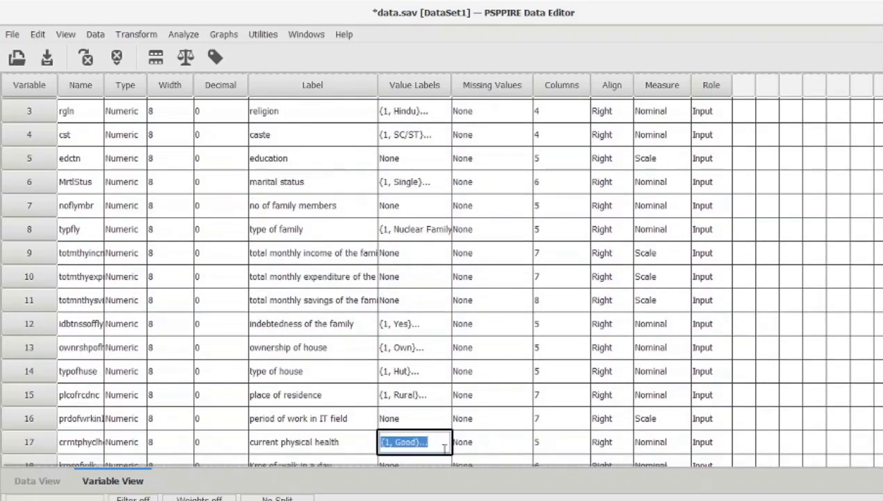
left_click(443, 445)
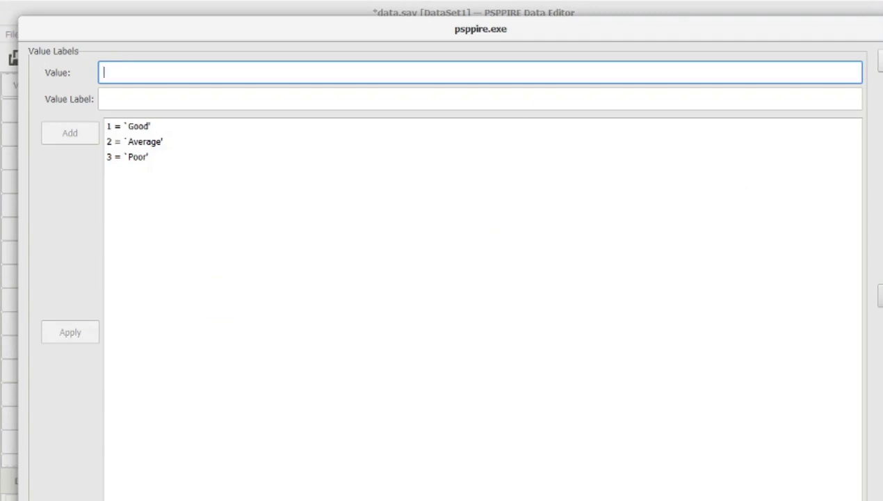
left_click(880, 62)
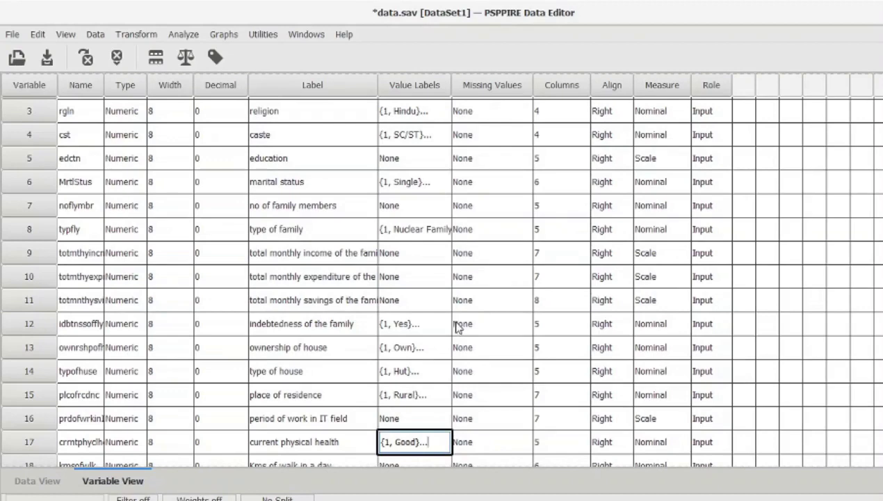
left_click(179, 38)
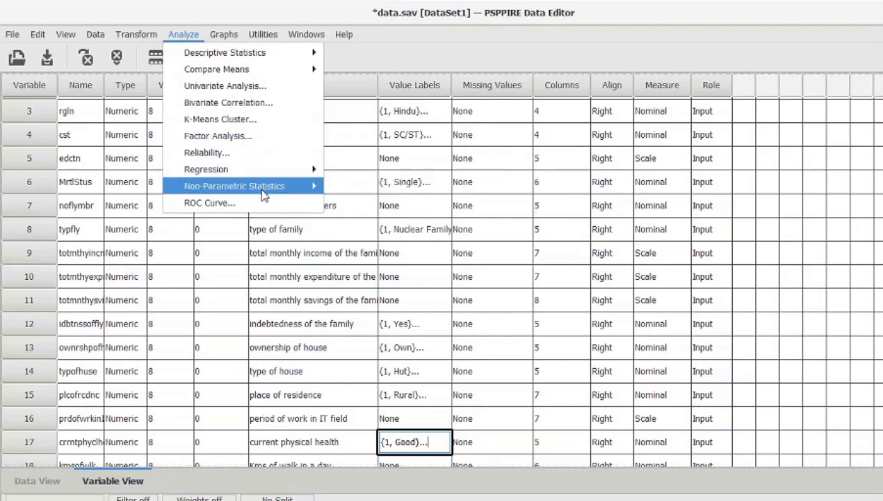
In K Independent Samples, test Total Depression (totdass) grouped by current physical health (crrntphyclhealth)
mouse_move(263, 196)
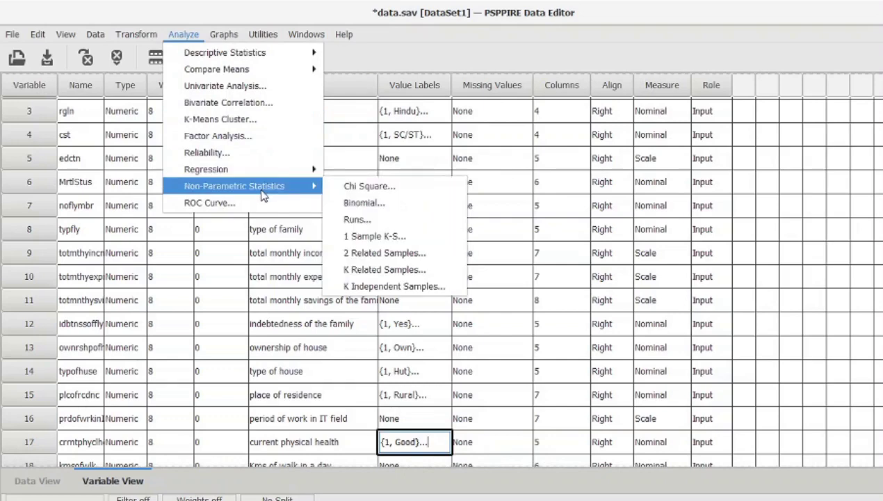
left_click(393, 287)
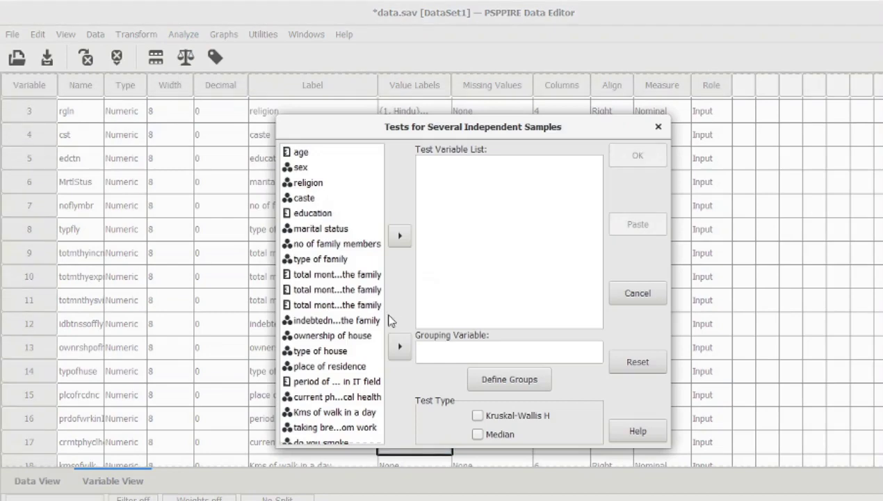
scroll(327, 344, "down", 10)
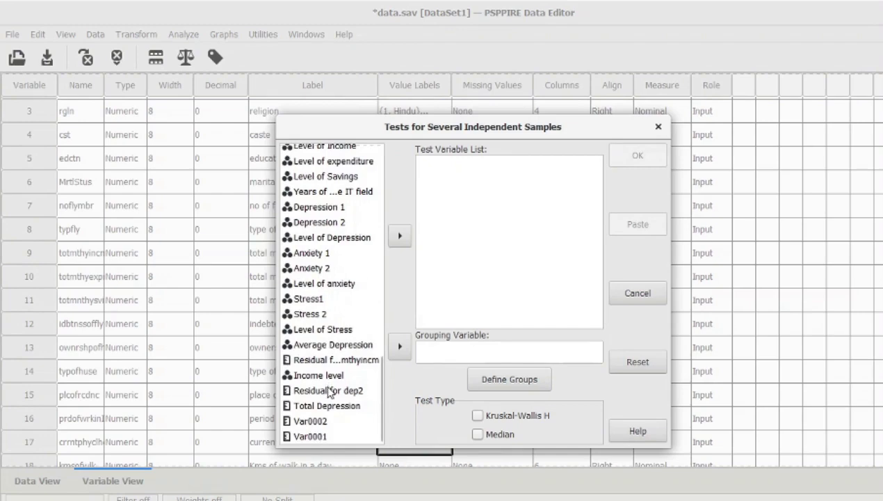
left_click(322, 407)
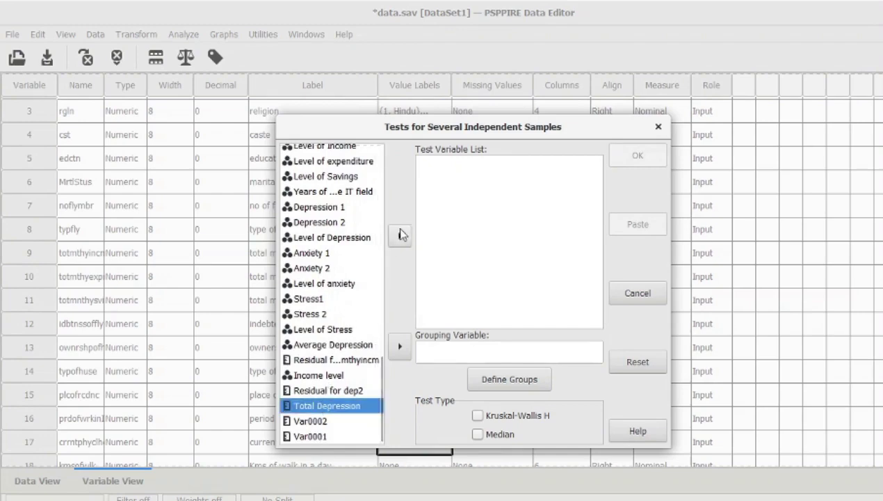
left_click(401, 235)
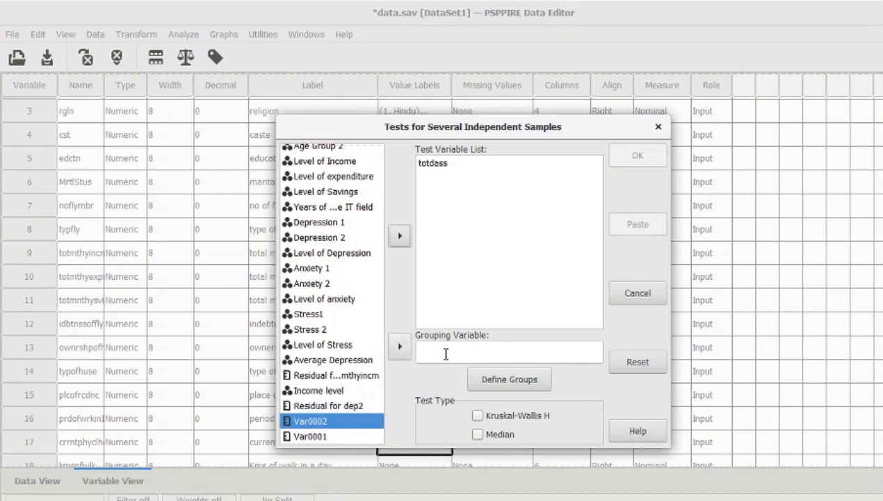
scroll(322, 332, "up", 15)
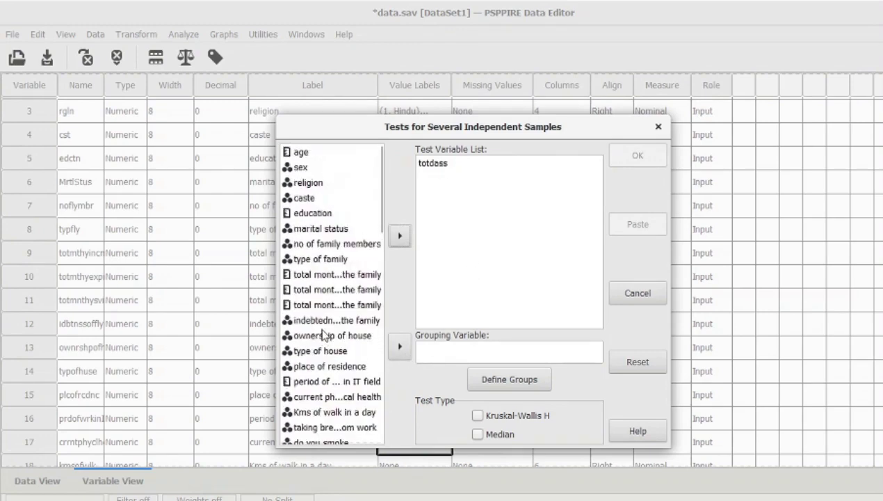
left_click(316, 397)
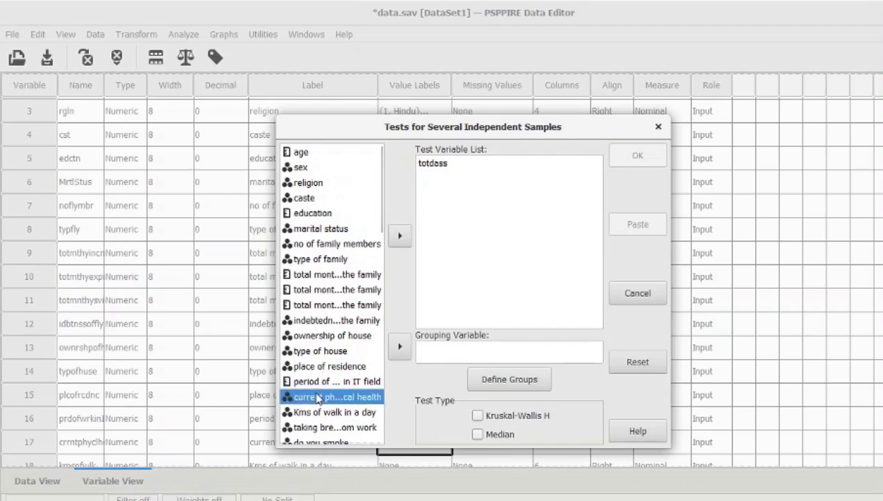
left_click(400, 347)
Define the group range 1 to 3, check Kruskal-Wallis H, and run the test
left_click(490, 380)
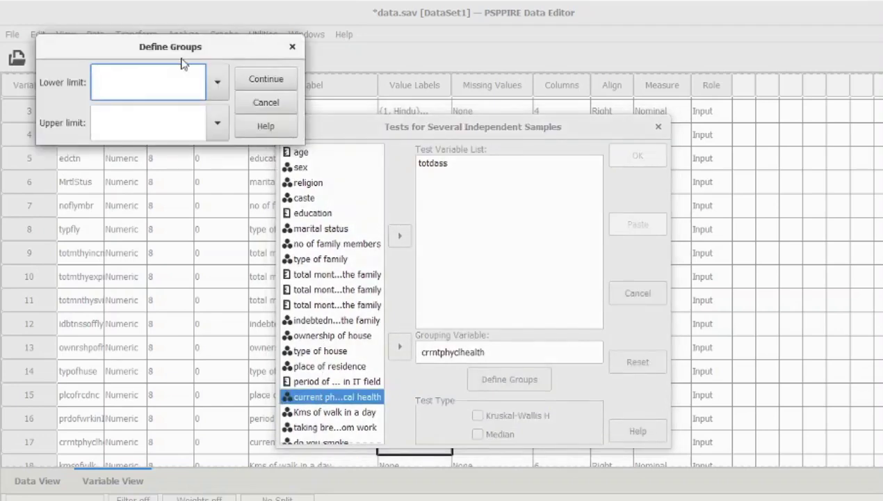
type("1")
left_click(135, 126)
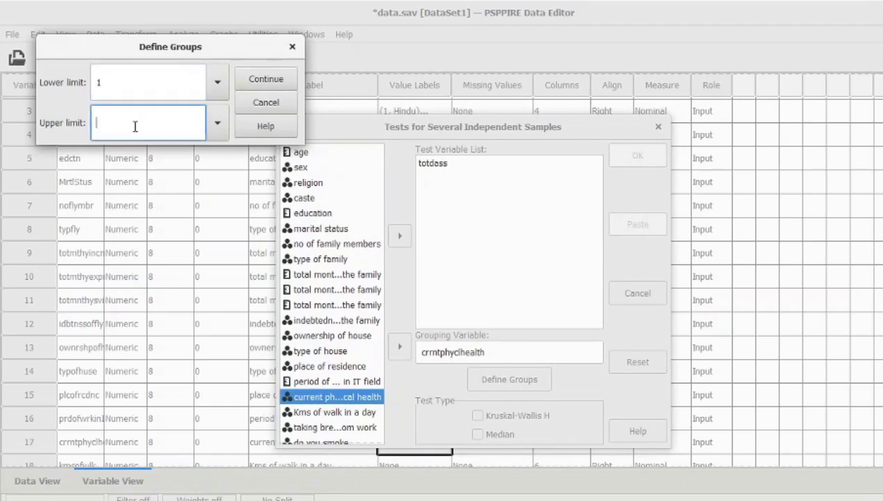
type("3")
left_click(266, 78)
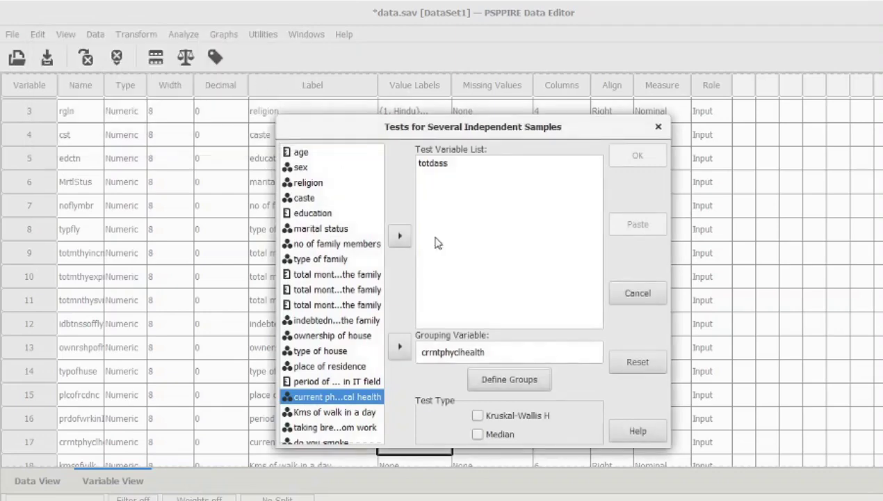
left_click(477, 416)
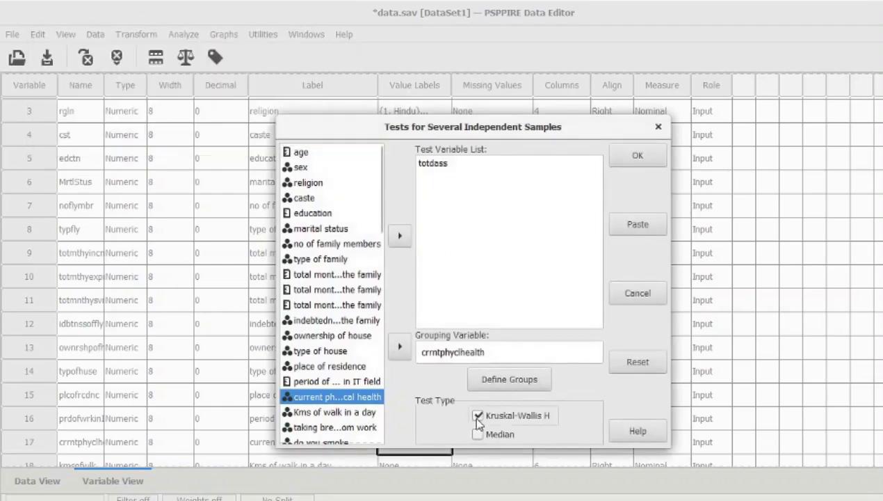
left_click(638, 158)
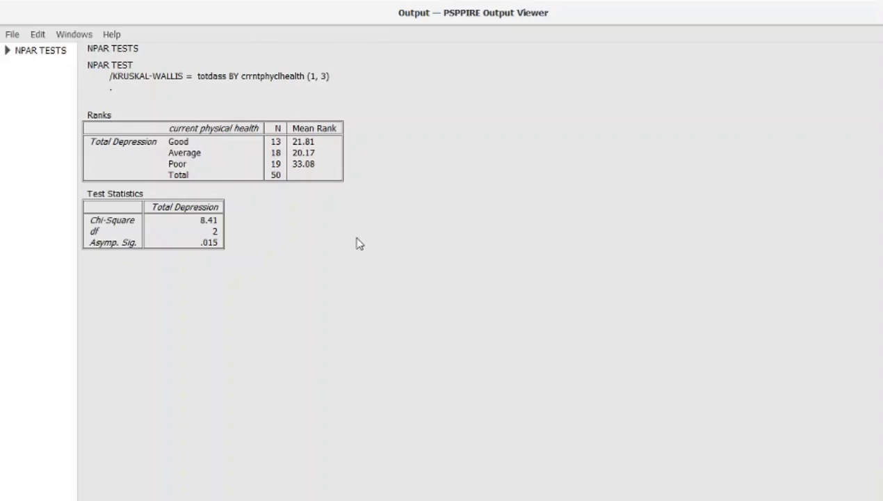